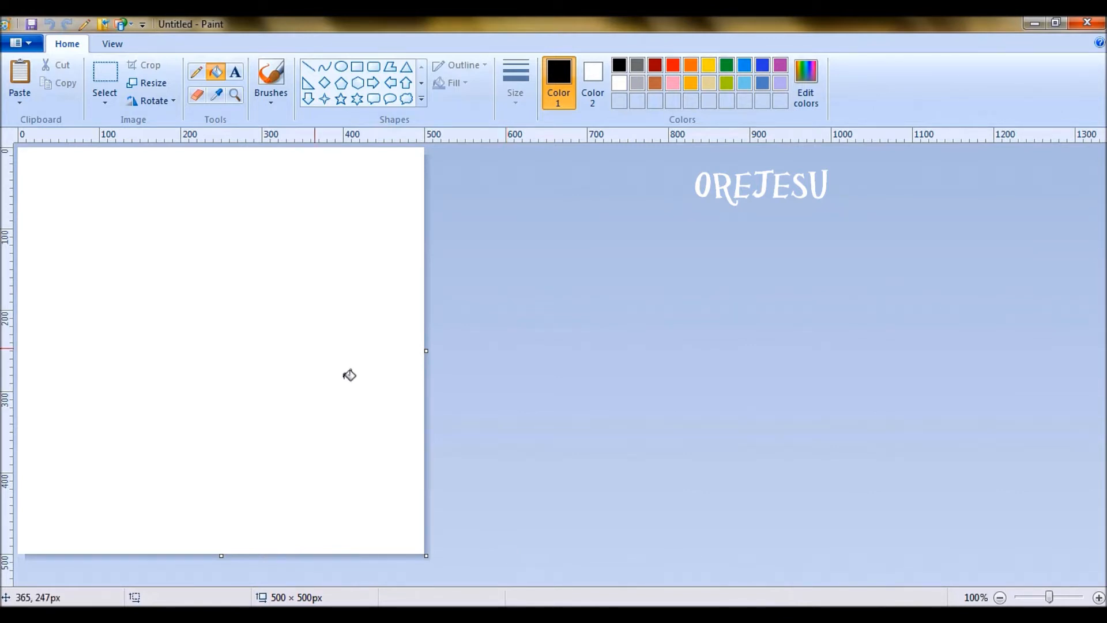
Check the canvas dimensions in pixels in the resize settings and look over the ruler and gridline display options.
mouse_move(425, 351)
left_mouse_down()
mouse_move(344, 349)
mouse_move(425, 358)
left_mouse_up()
left_click(147, 82)
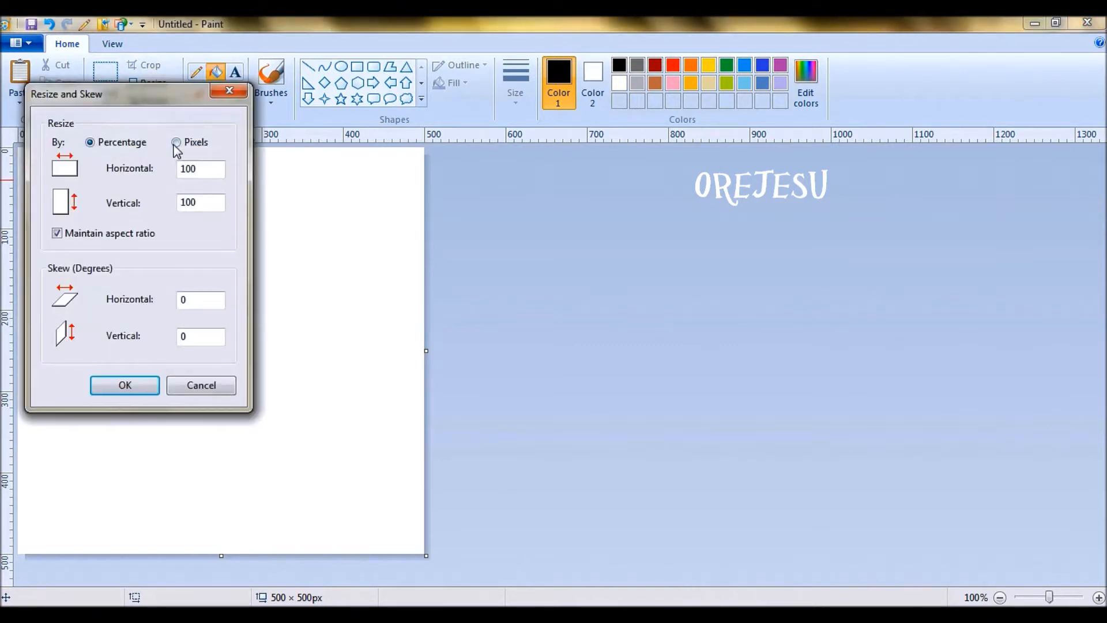
left_click(176, 144)
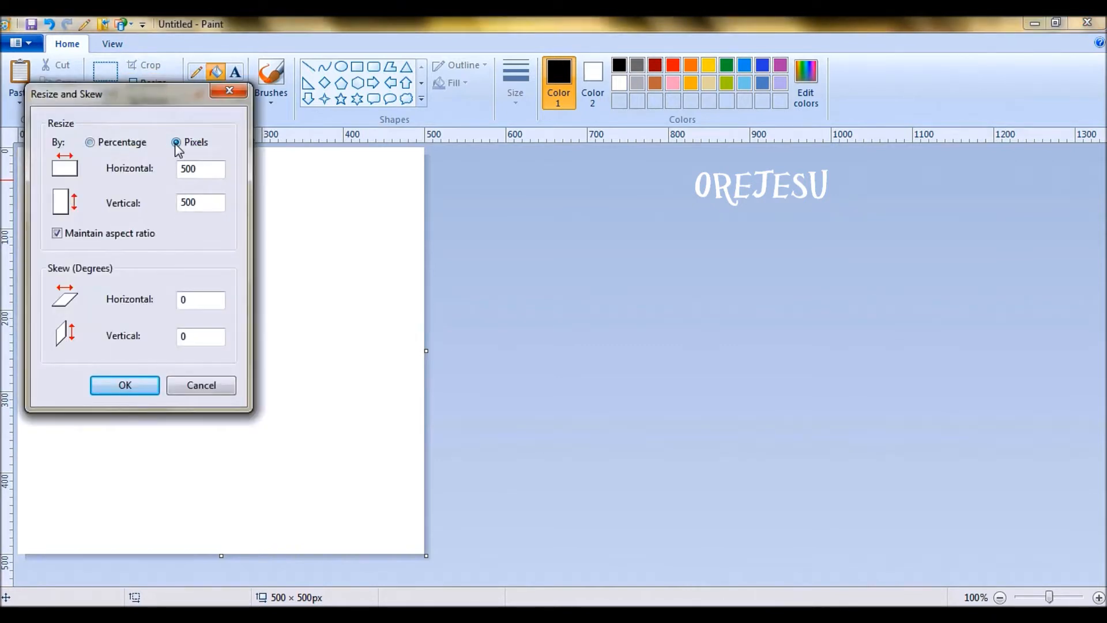
left_click(57, 233)
left_click(130, 383)
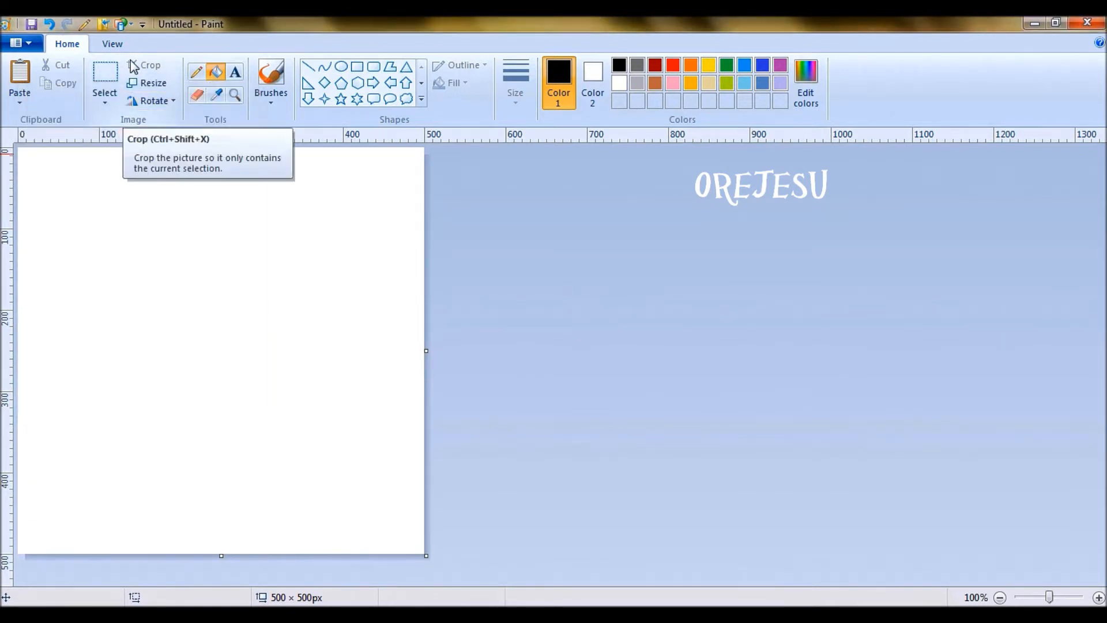
left_click(112, 43)
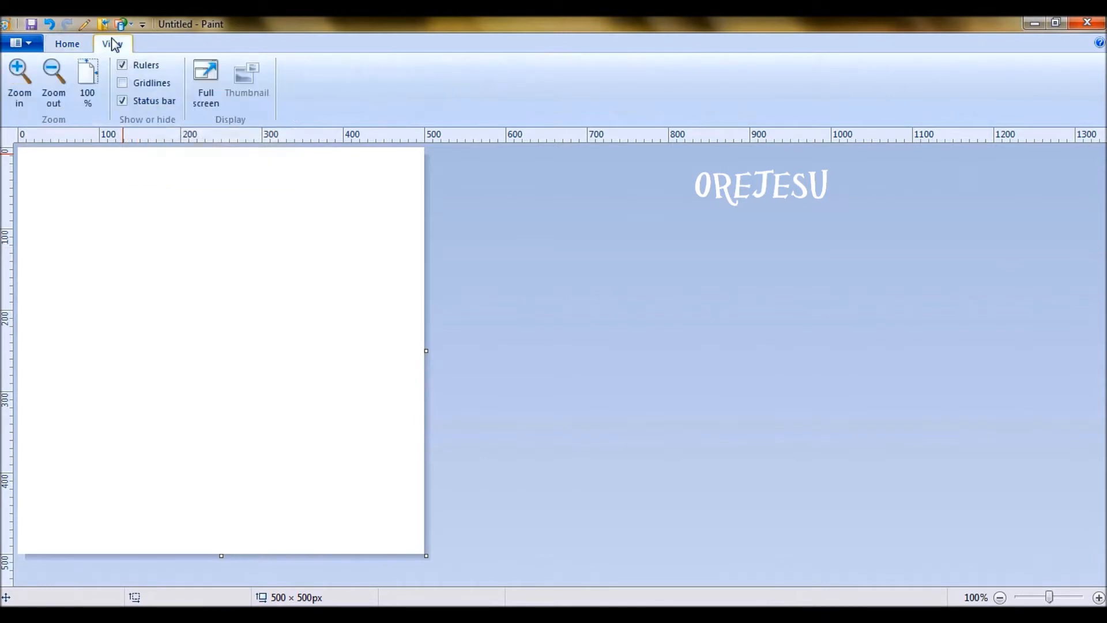
left_click(79, 44)
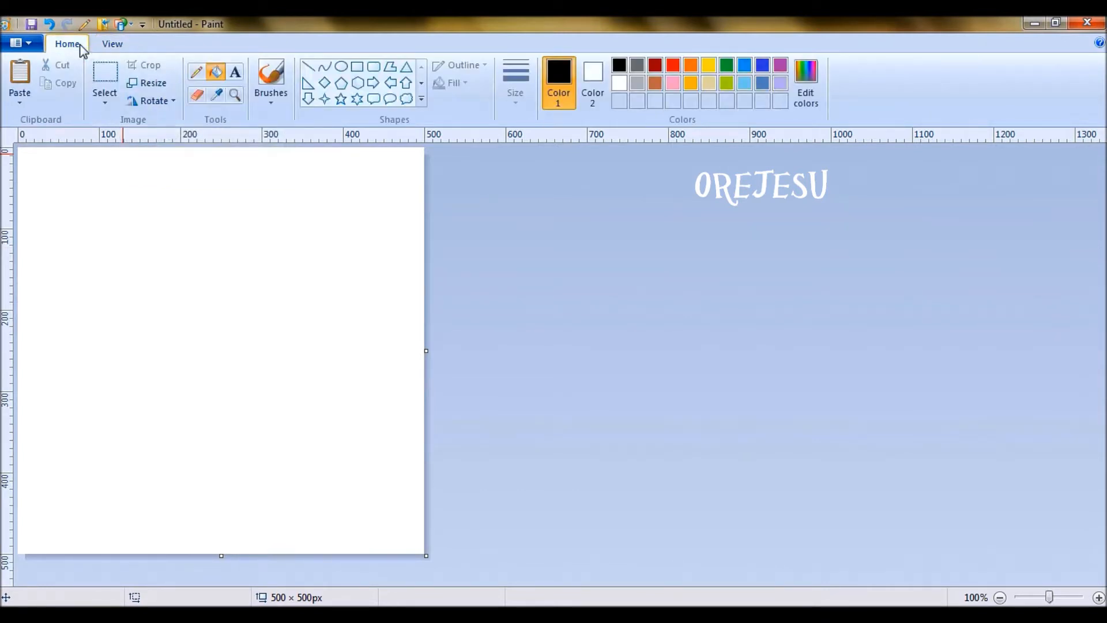
Draw a black-outlined circle of about 99 × 99 px in the canvas's top-left corner.
left_click(341, 67)
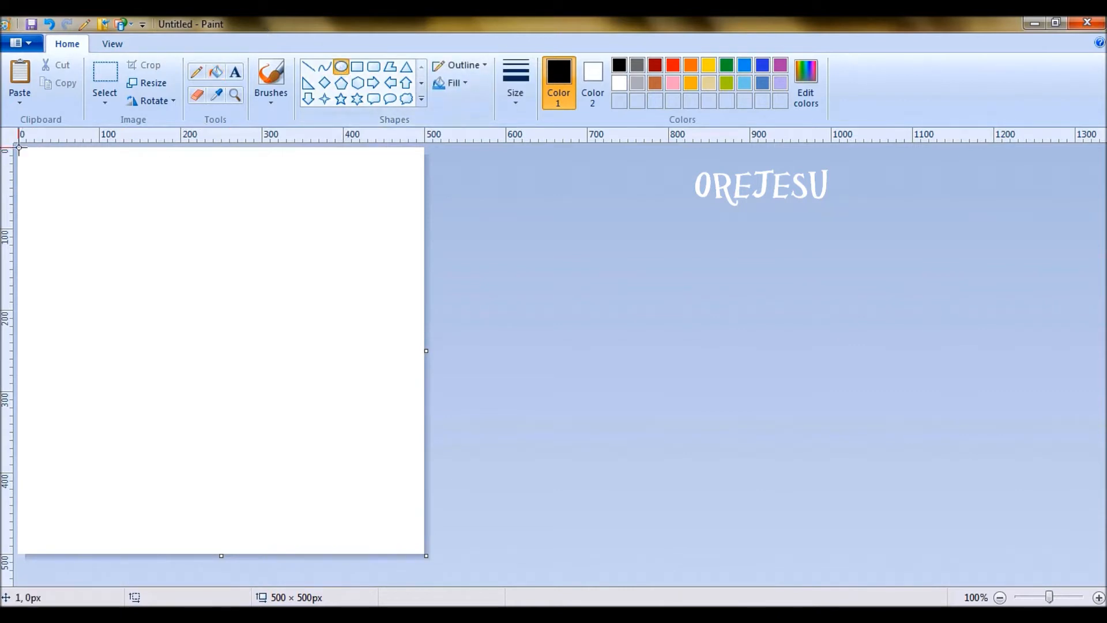
left_click_drag(19, 150, 99, 228)
left_click_drag(67, 195, 67, 196)
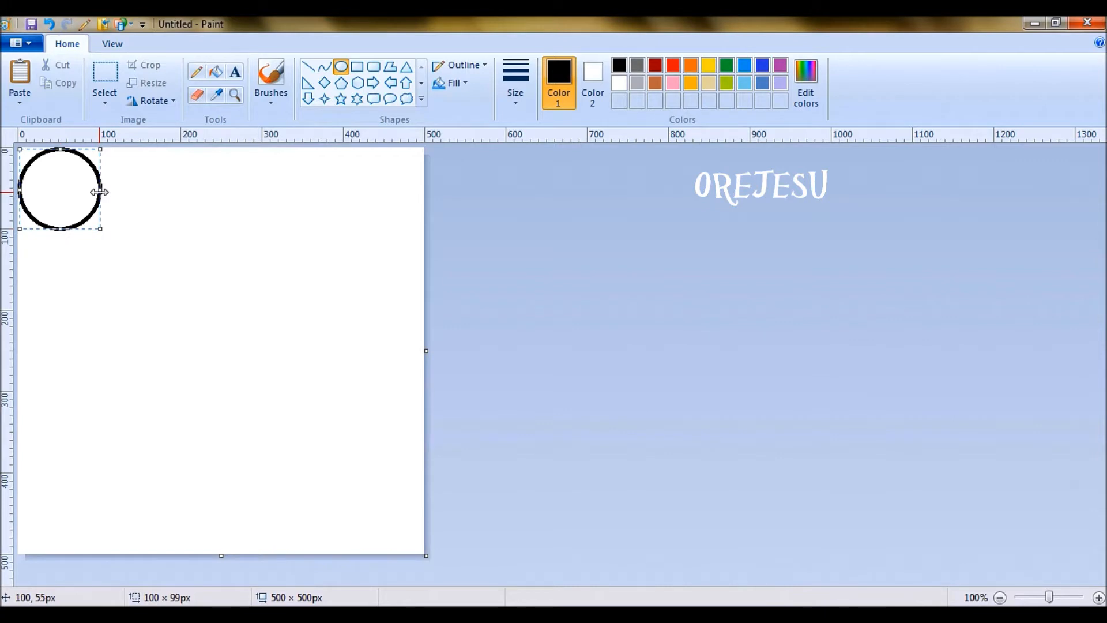
left_click_drag(101, 192, 99, 192)
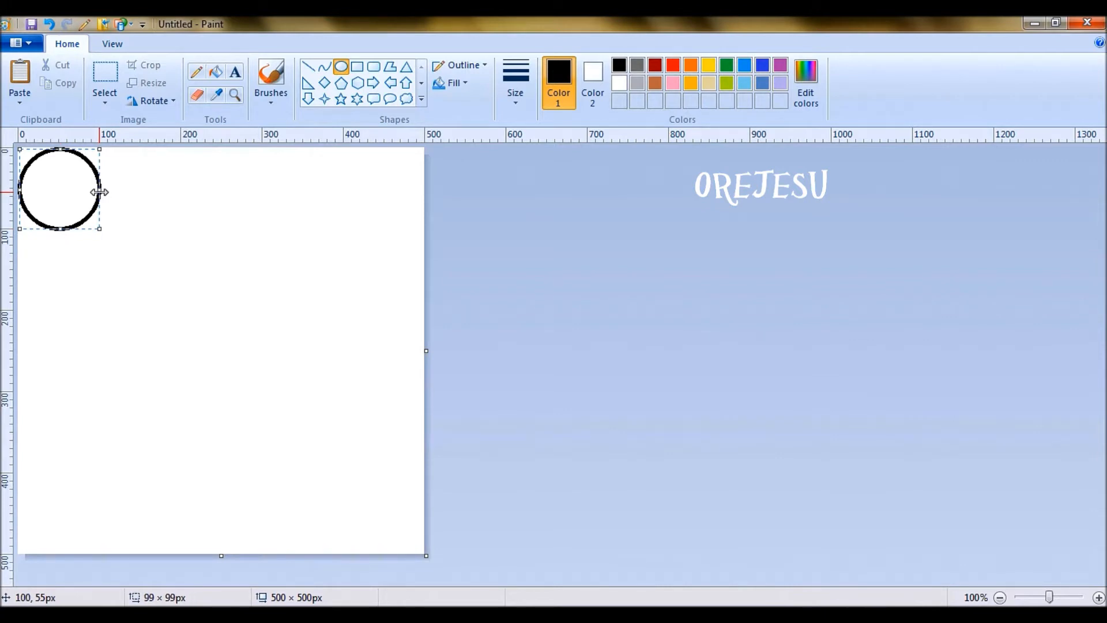
left_click(245, 248)
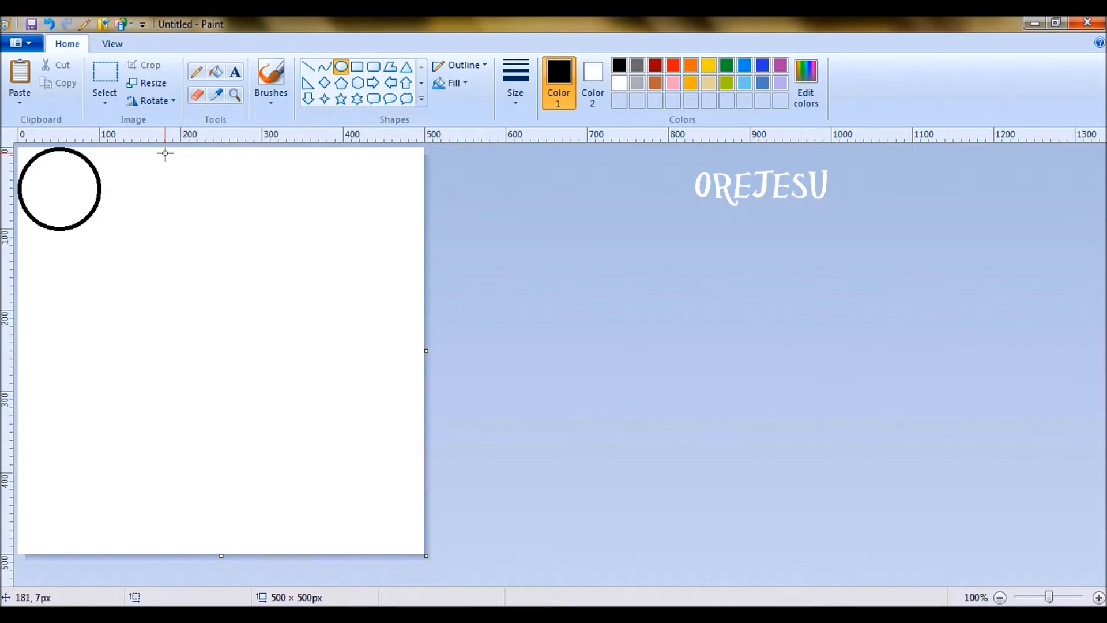
Draw a second circle of about 101 × 99 px at the middle of the canvas's top edge, starting at 200 px horizontally.
left_click_drag(180, 150, 262, 224)
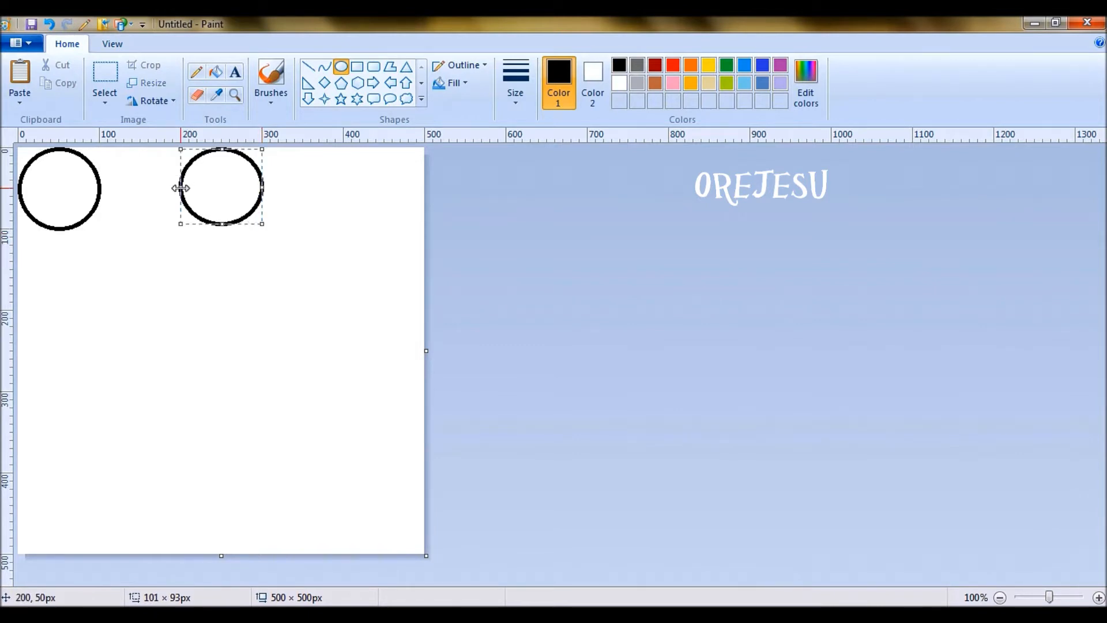
left_click_drag(180, 188, 180, 188)
left_click_drag(222, 224, 223, 229)
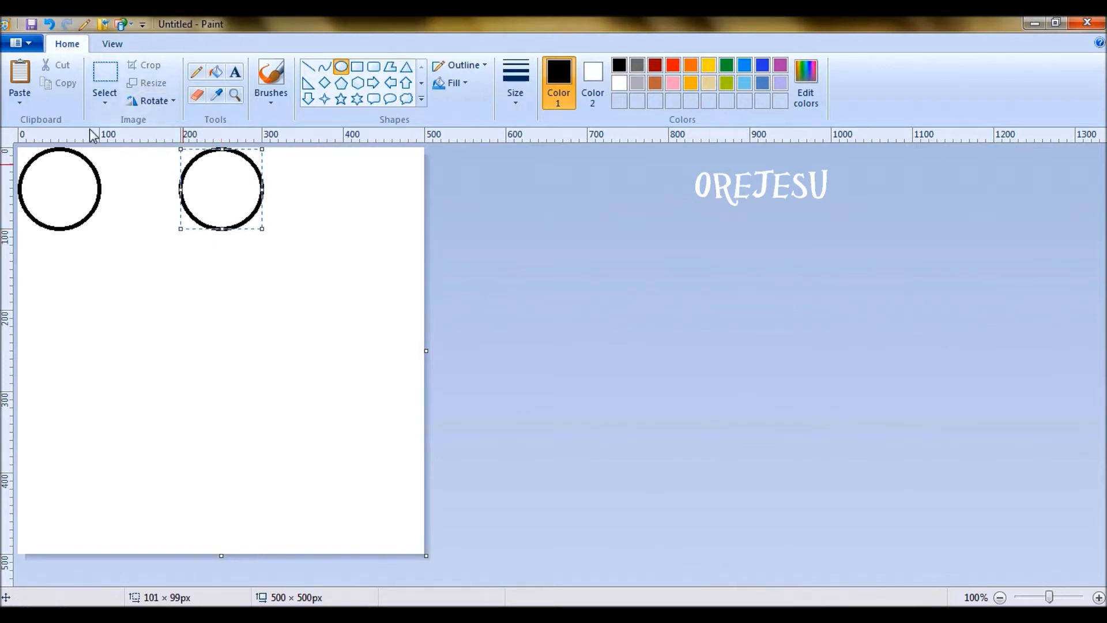
left_click(322, 209)
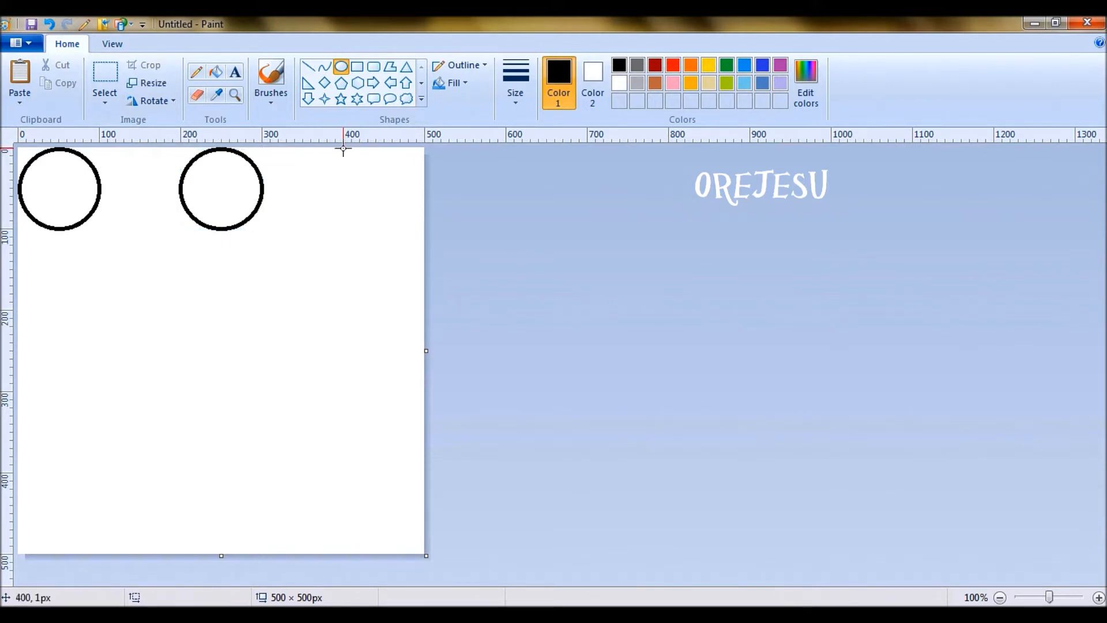
Draw a third circle of about 99 × 100 px in the canvas's top-right corner, starting at 400 px horizontally.
left_click_drag(343, 148, 422, 229)
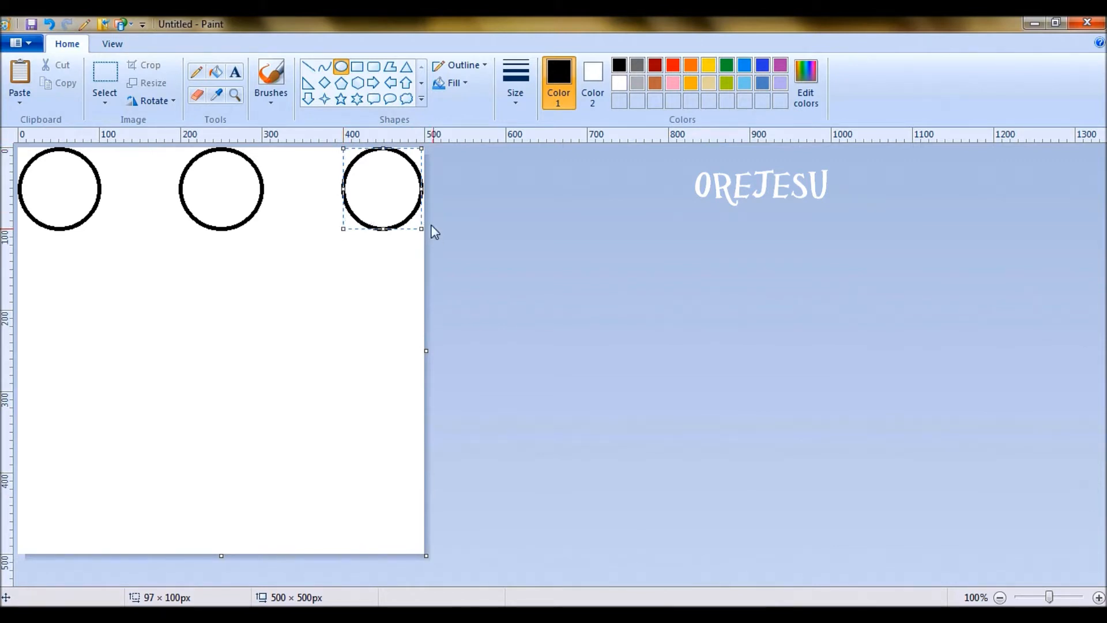
left_click_drag(421, 191, 423, 191)
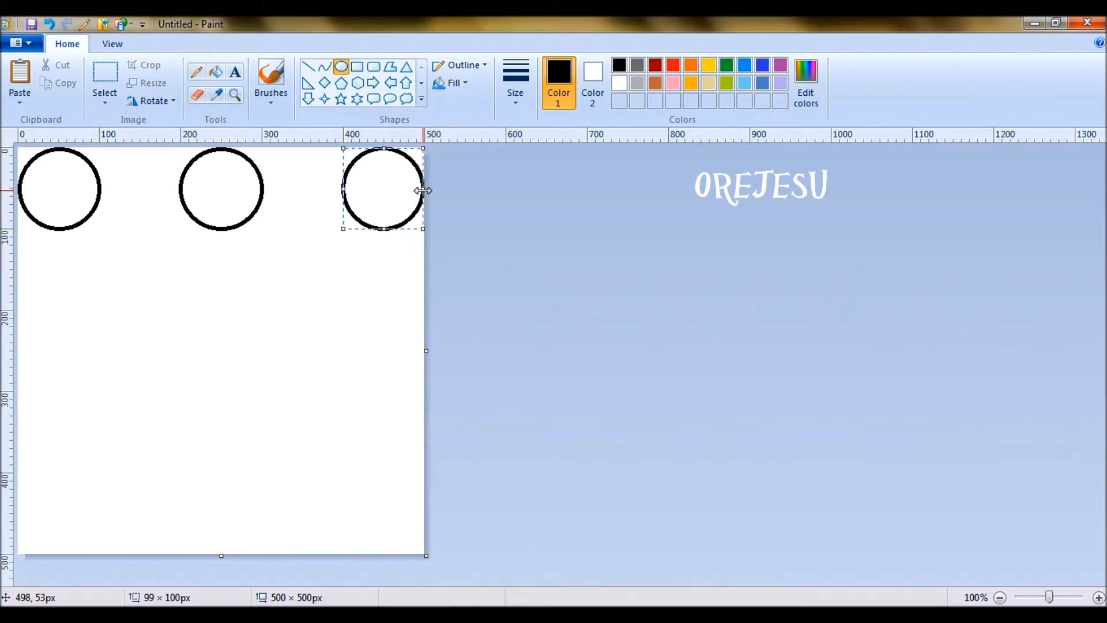
left_click_drag(422, 191, 423, 191)
left_click_drag(383, 228, 384, 228)
left_click(576, 316)
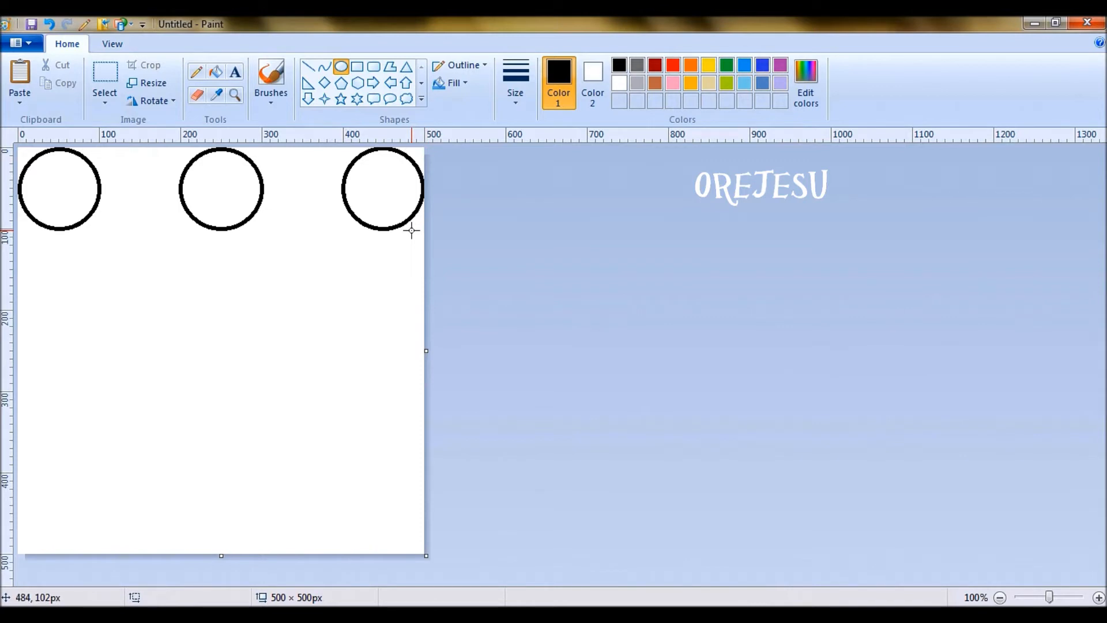
Select the whole canvas and rotate the selection 180° to repeat the row of circles along the bottom edge.
left_click(163, 85)
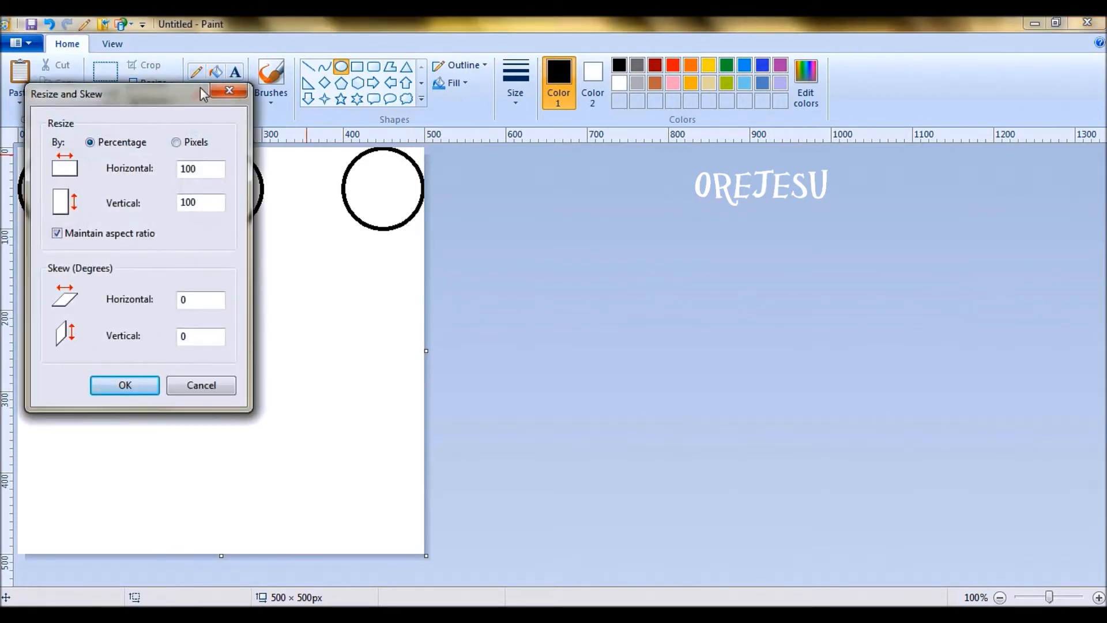
left_click(228, 91)
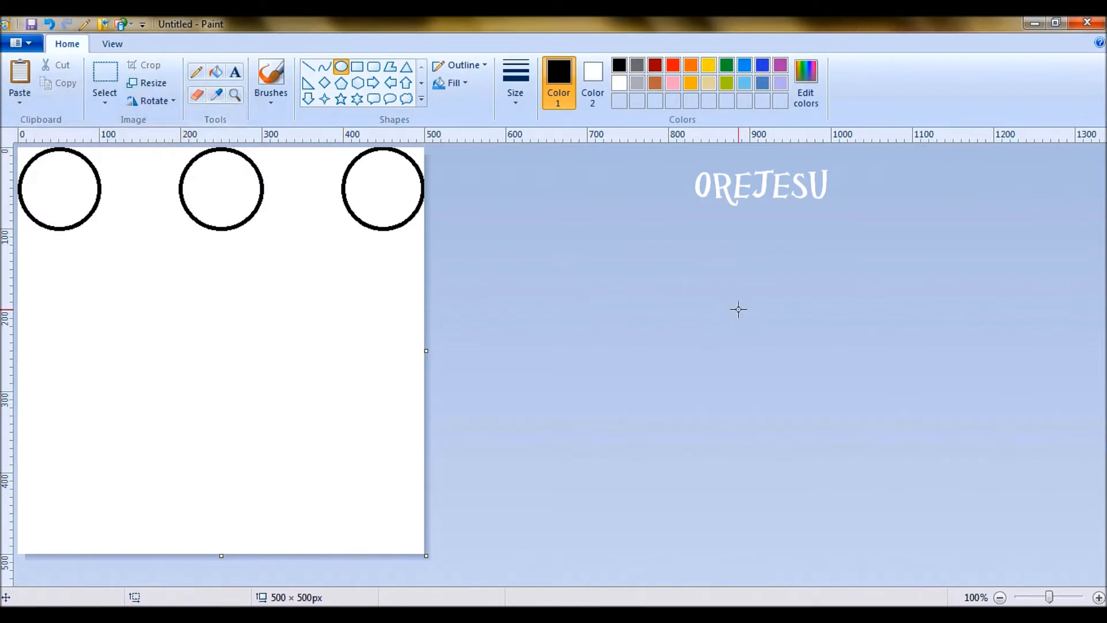
key("ctrl+a")
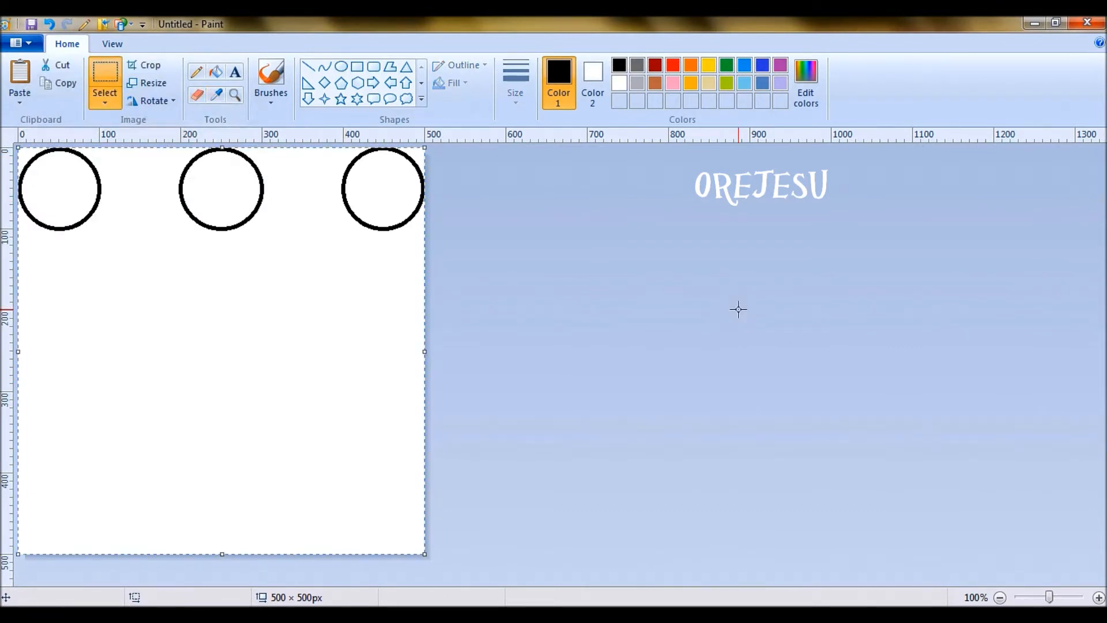
left_click(100, 100)
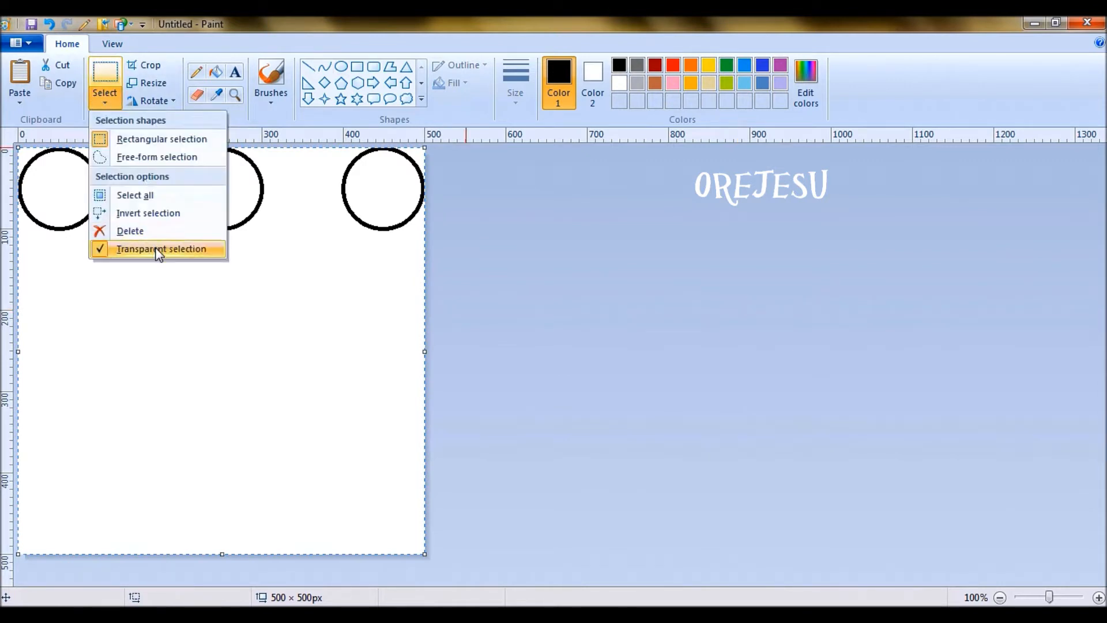
left_click(507, 309)
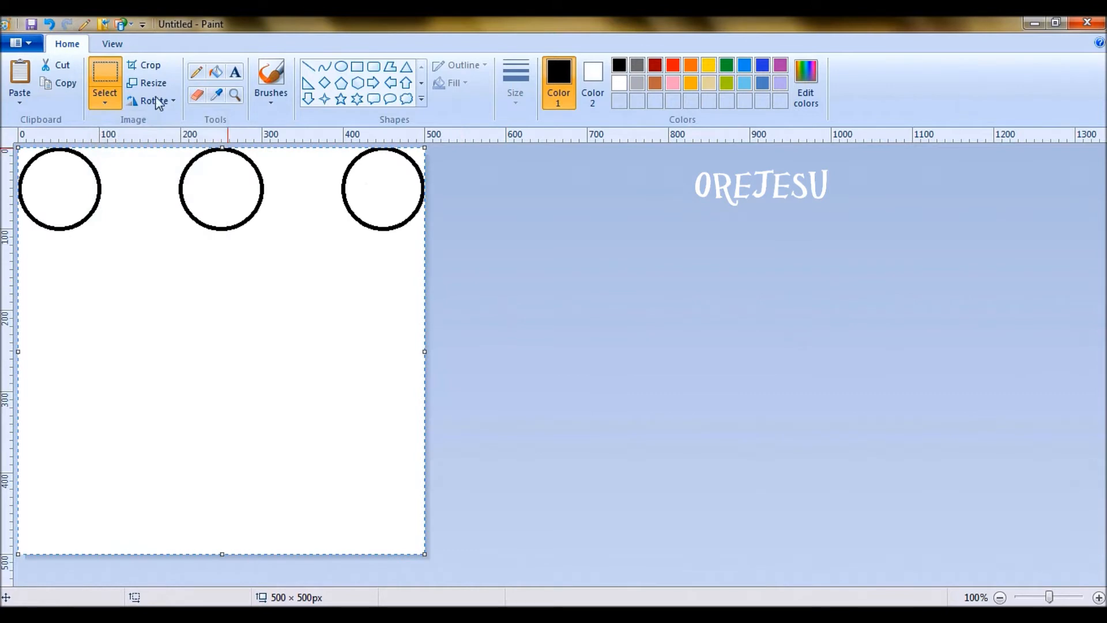
left_click(174, 104)
left_click(195, 159)
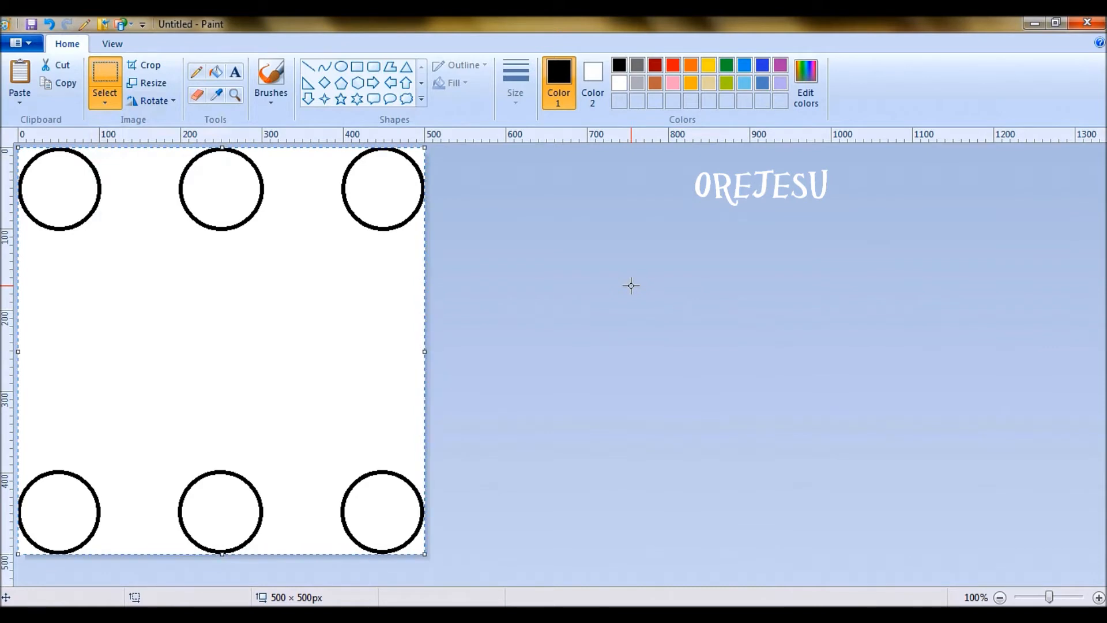
Rotate the selection right 90° to add the middle circles on both side edges, and deselect it.
left_click(173, 100)
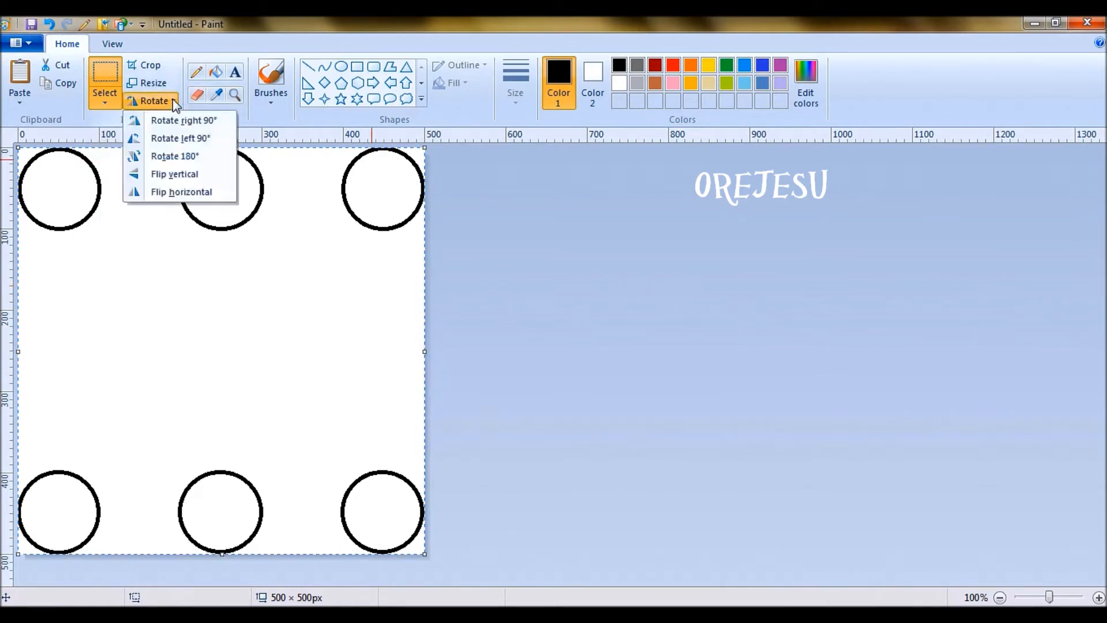
left_click(184, 122)
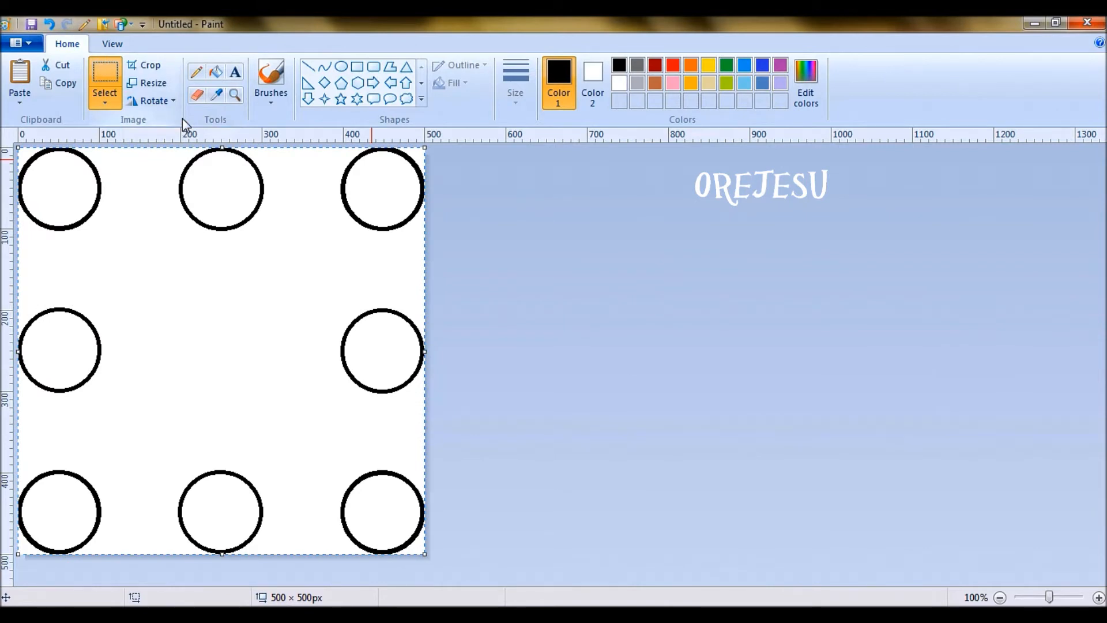
left_click(522, 384)
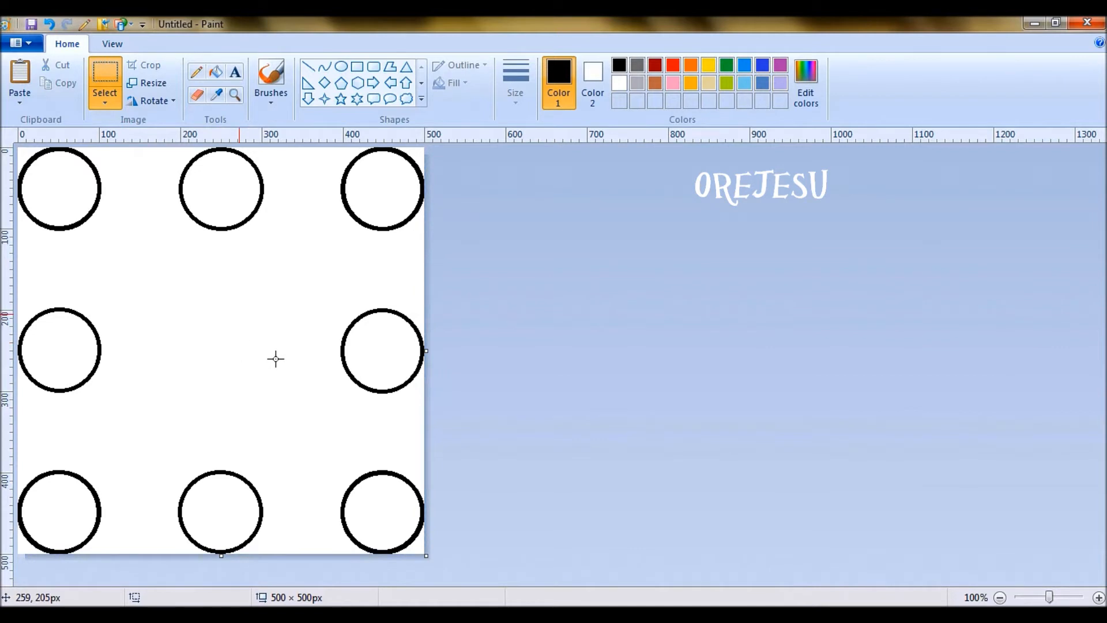
Draw a circle of about 101 × 101 px at the canvas centre, aligned with the middle row and column of circles.
left_click(343, 67)
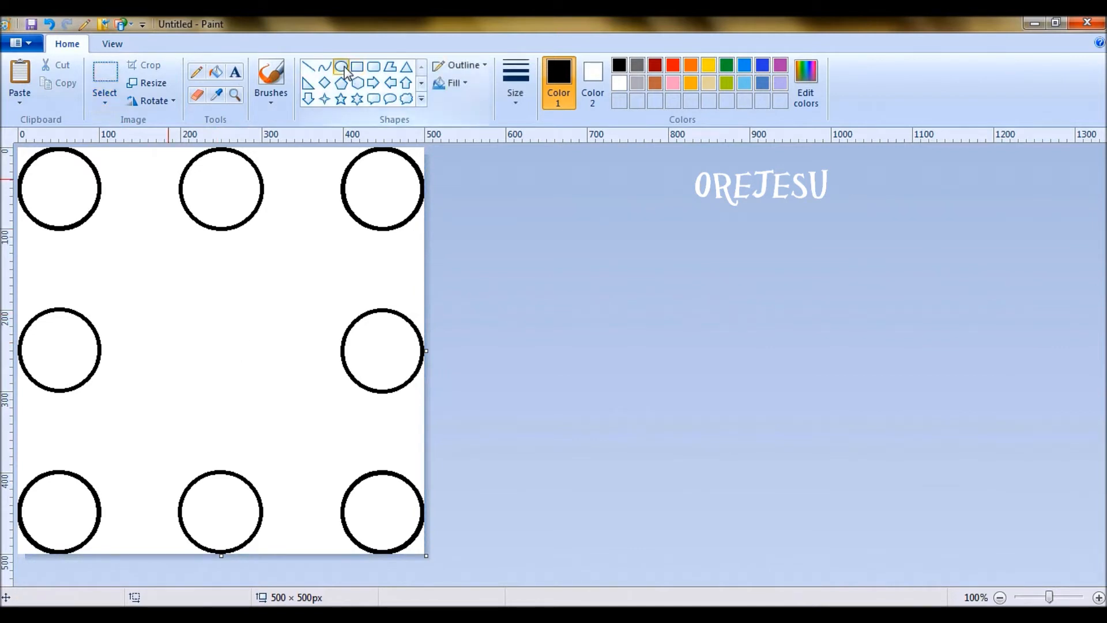
left_click_drag(200, 316, 283, 395)
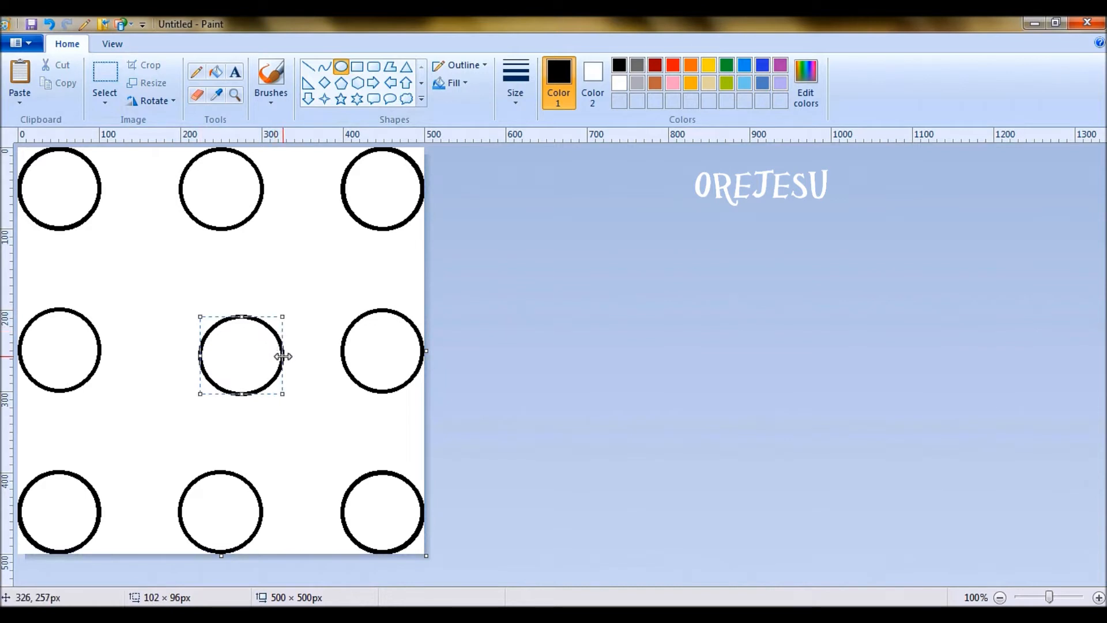
left_click_drag(269, 356, 262, 353)
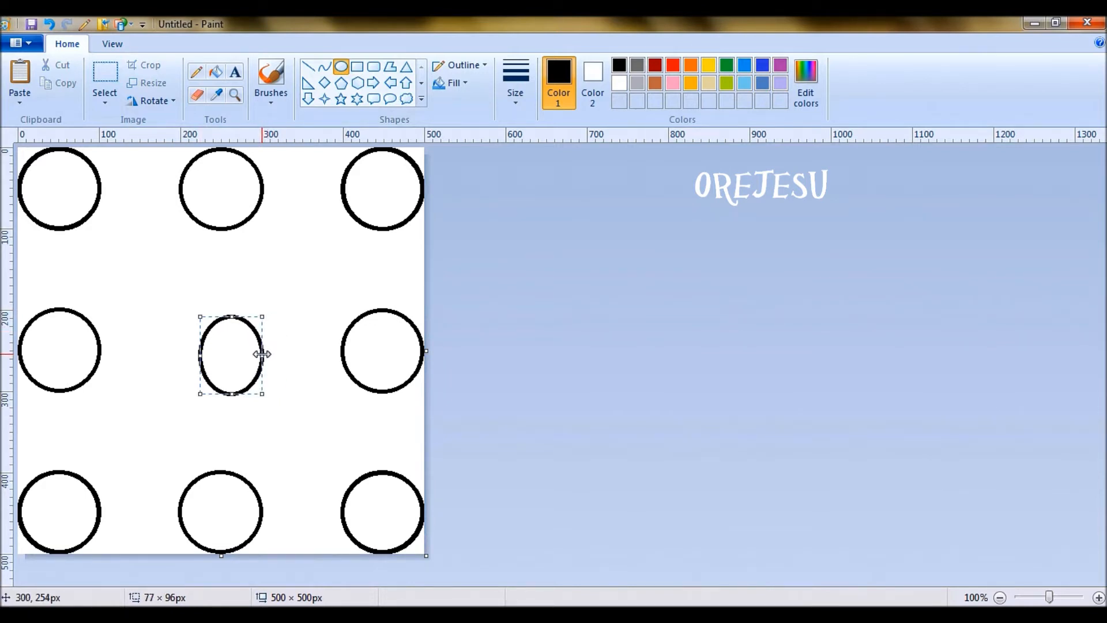
left_click_drag(200, 356, 180, 356)
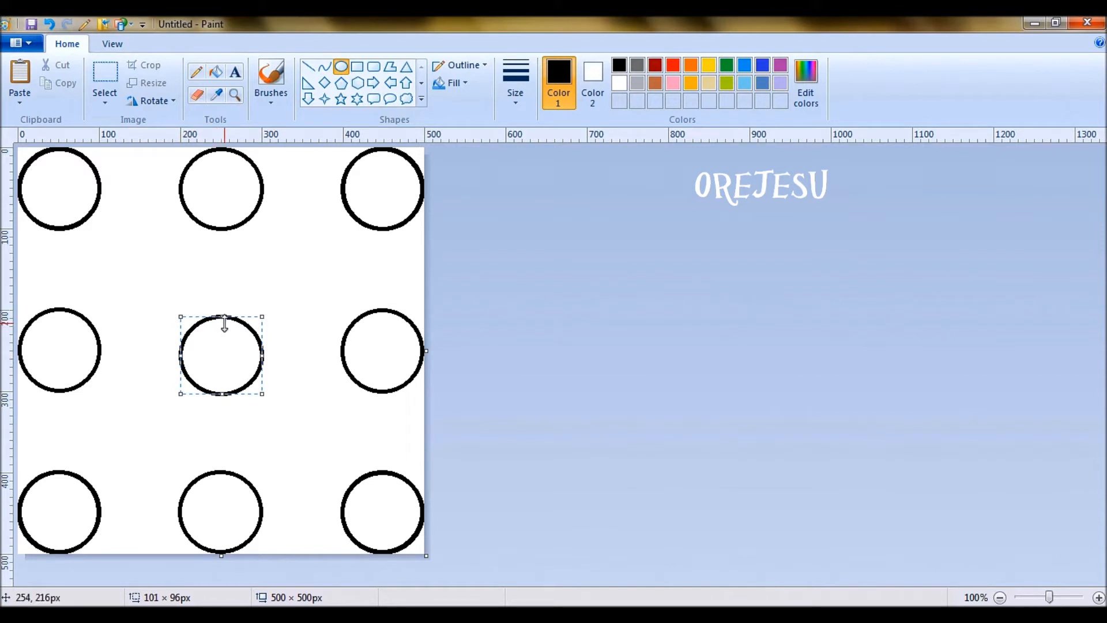
left_click_drag(222, 319, 222, 310)
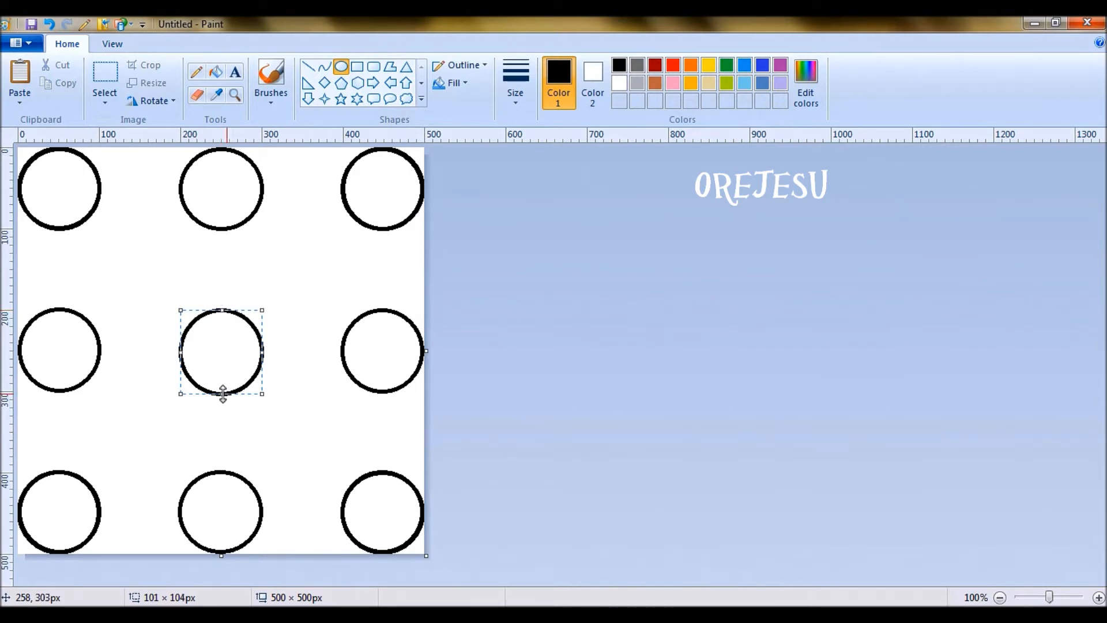
left_click_drag(223, 395, 223, 391)
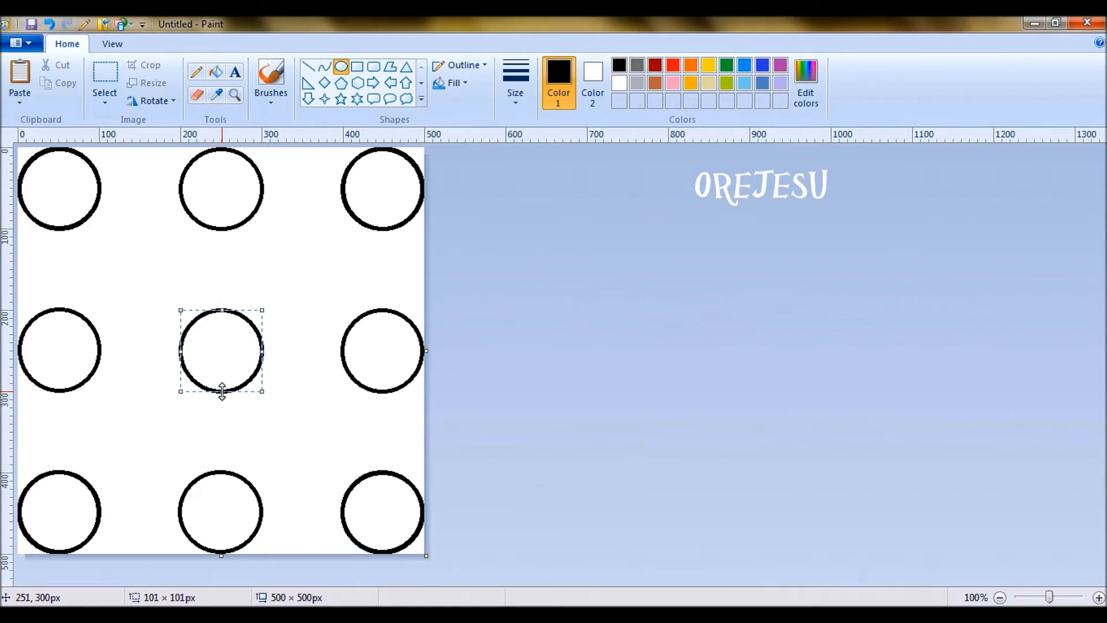
left_click(693, 361)
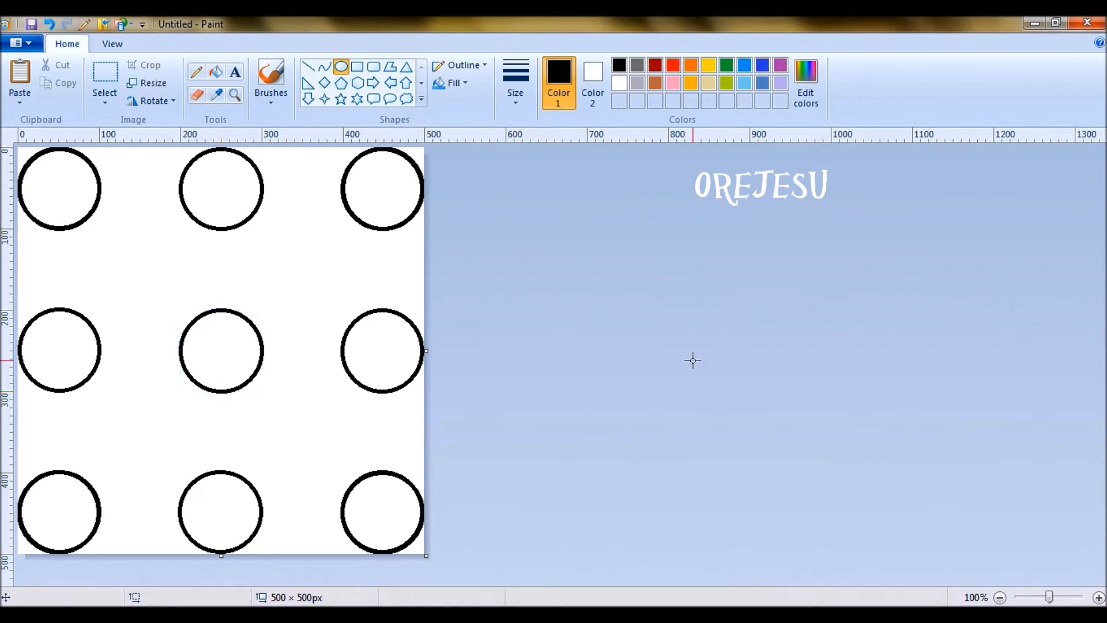
Draw a straight line spanning about 151 × 151 px from the top-right circle's lowest point to the centre circle's rightmost point.
left_click(309, 71)
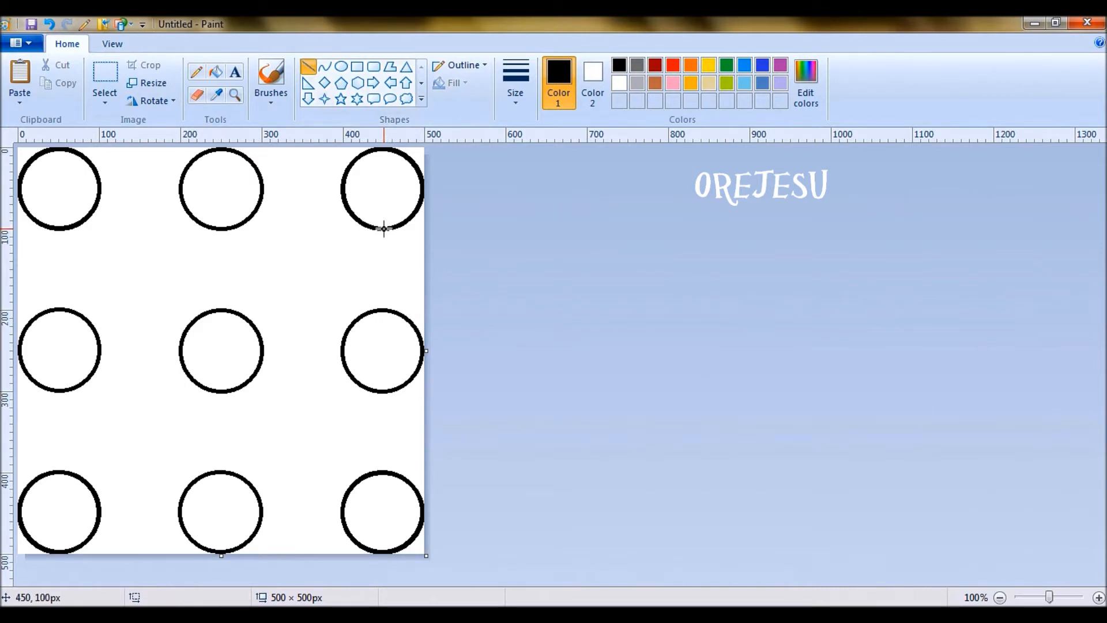
mouse_move(384, 229)
left_mouse_down()
mouse_move(261, 324)
mouse_move(268, 338)
mouse_move(258, 363)
mouse_move(261, 352)
mouse_move(275, 360)
left_mouse_up()
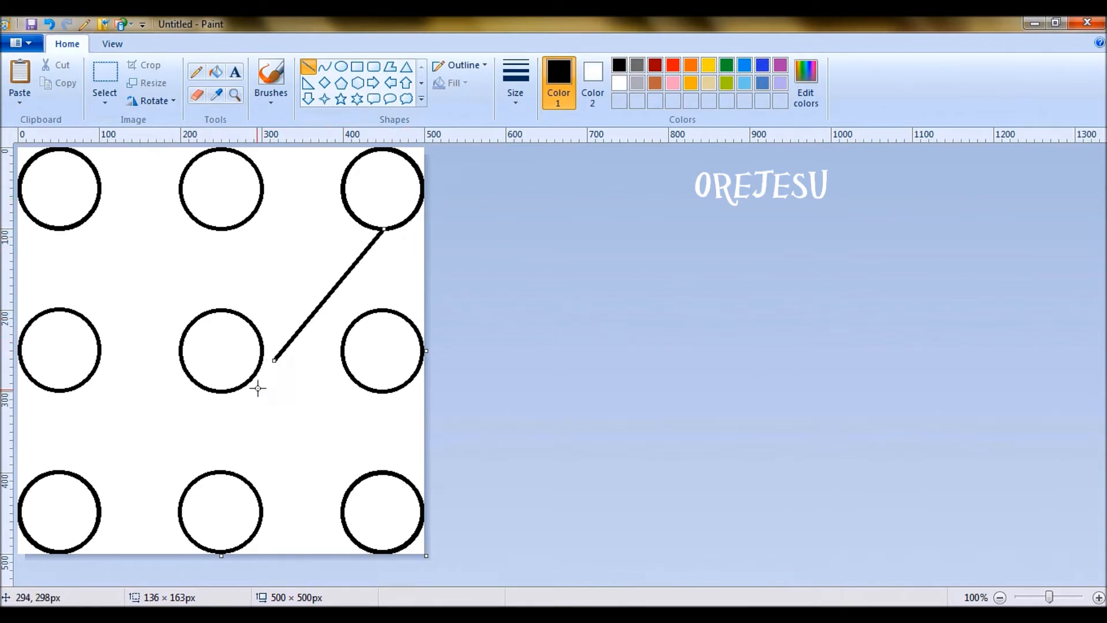
left_click_drag(274, 360, 262, 350)
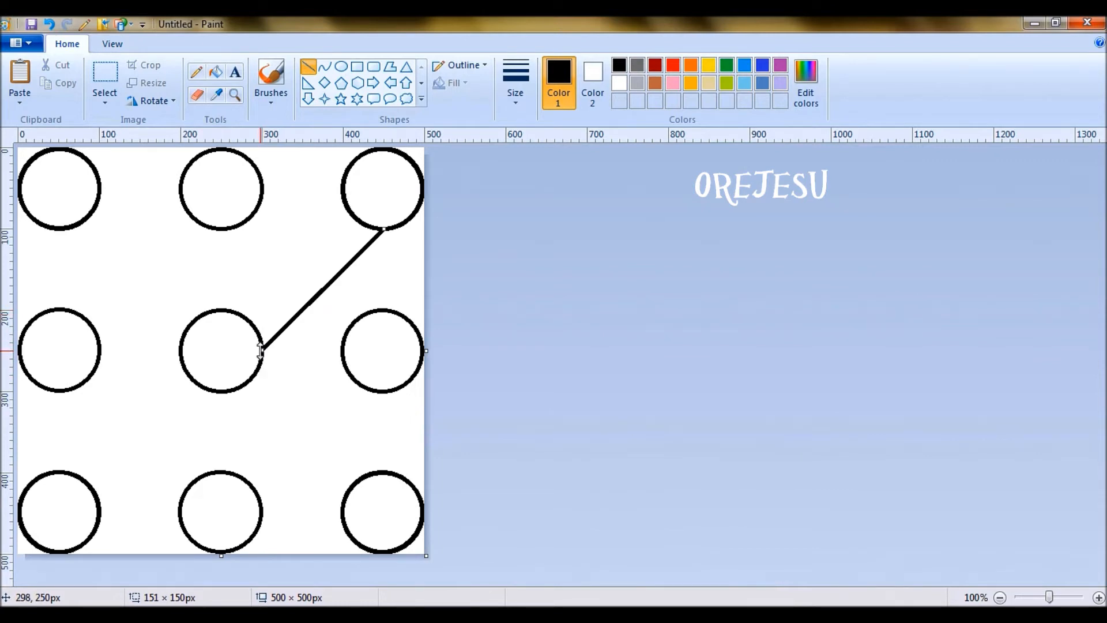
left_click_drag(261, 350, 262, 351)
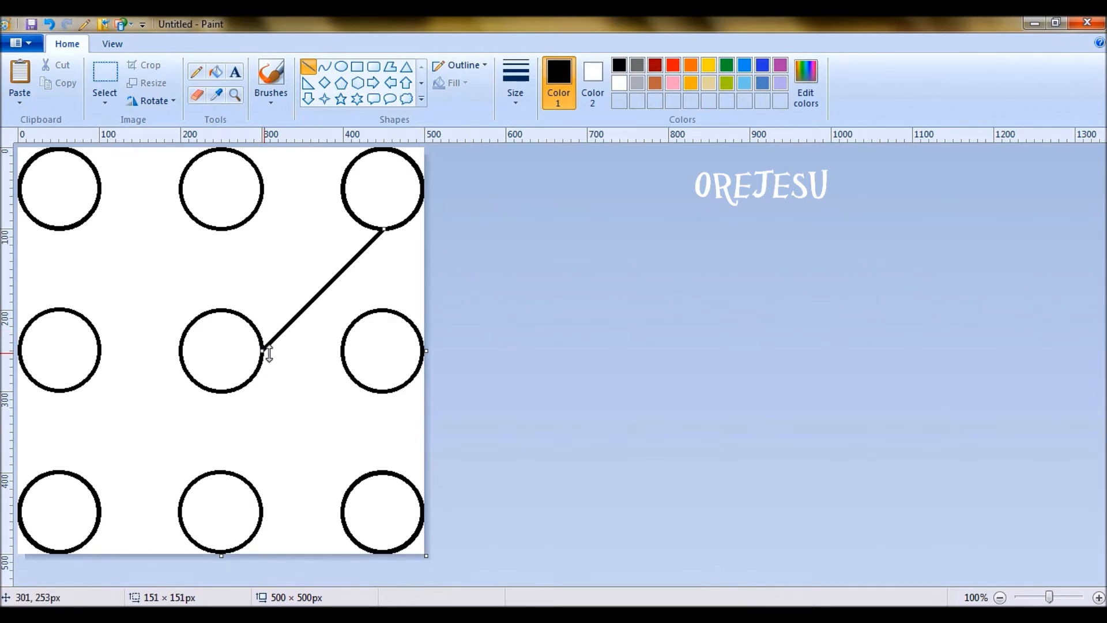
Select the whole canvas, then flip it horizontally and rotate it 180° to repeat the diagonal line towards all four corner circles.
left_click(613, 282)
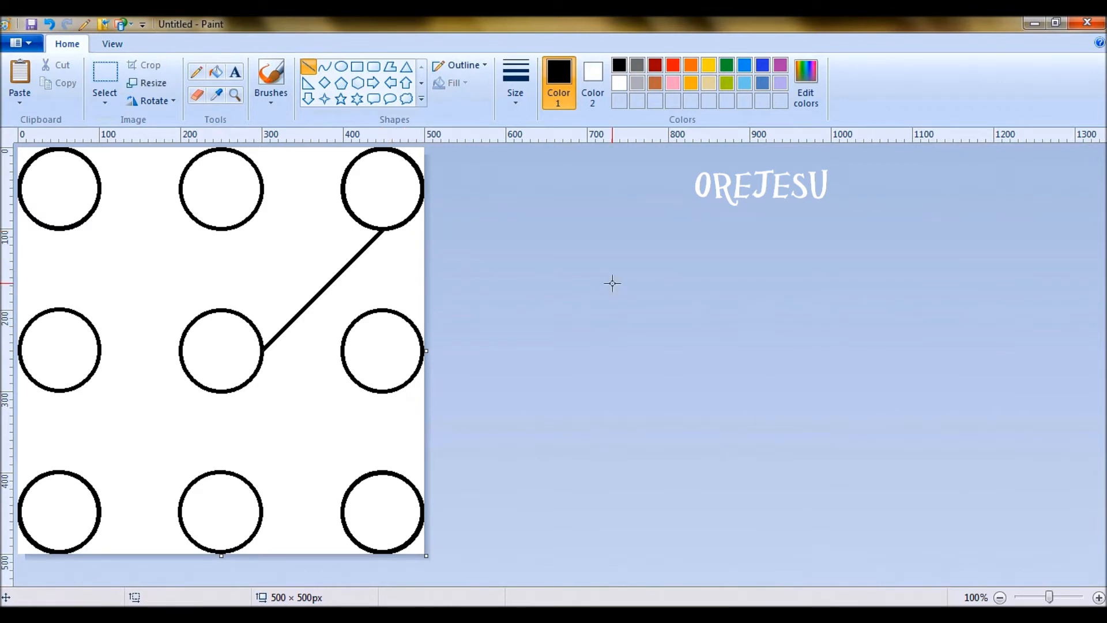
key("ctrl+a")
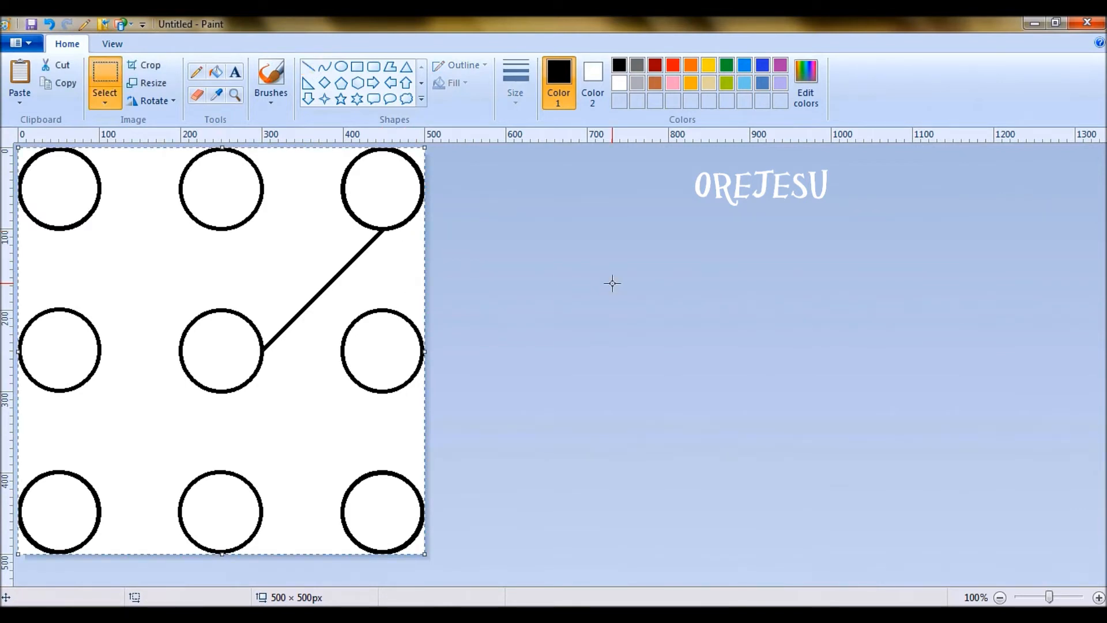
left_click(174, 101)
left_click(184, 189)
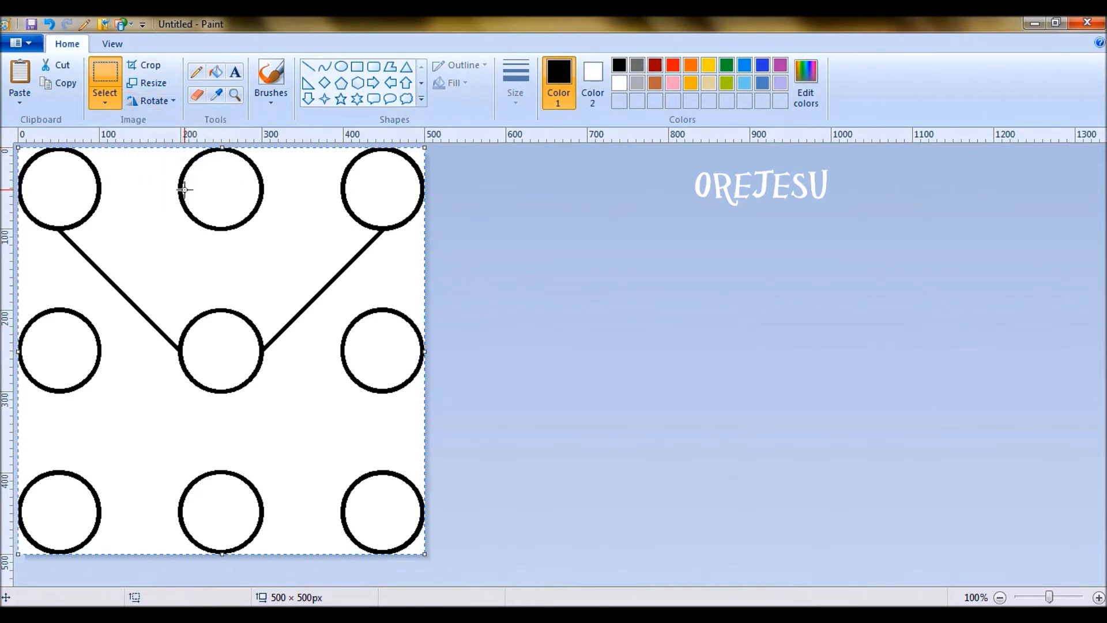
left_click(176, 102)
left_click(191, 156)
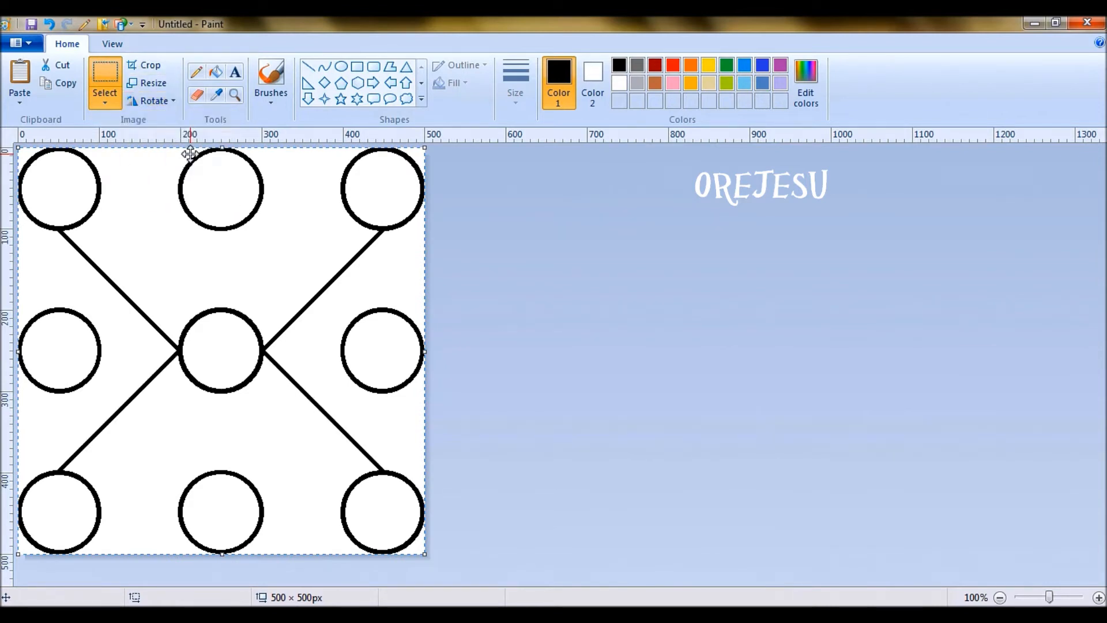
Fill the two top corner circles and the areas around both middle side circles with black.
left_click(217, 80)
left_click(69, 183)
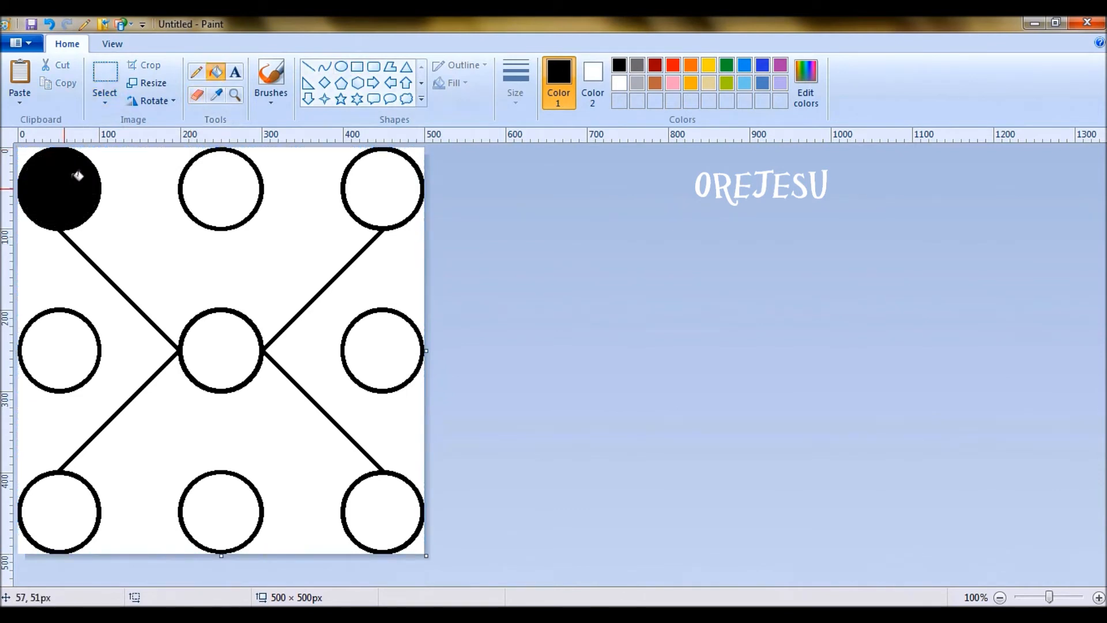
left_click(378, 182)
left_click(309, 331)
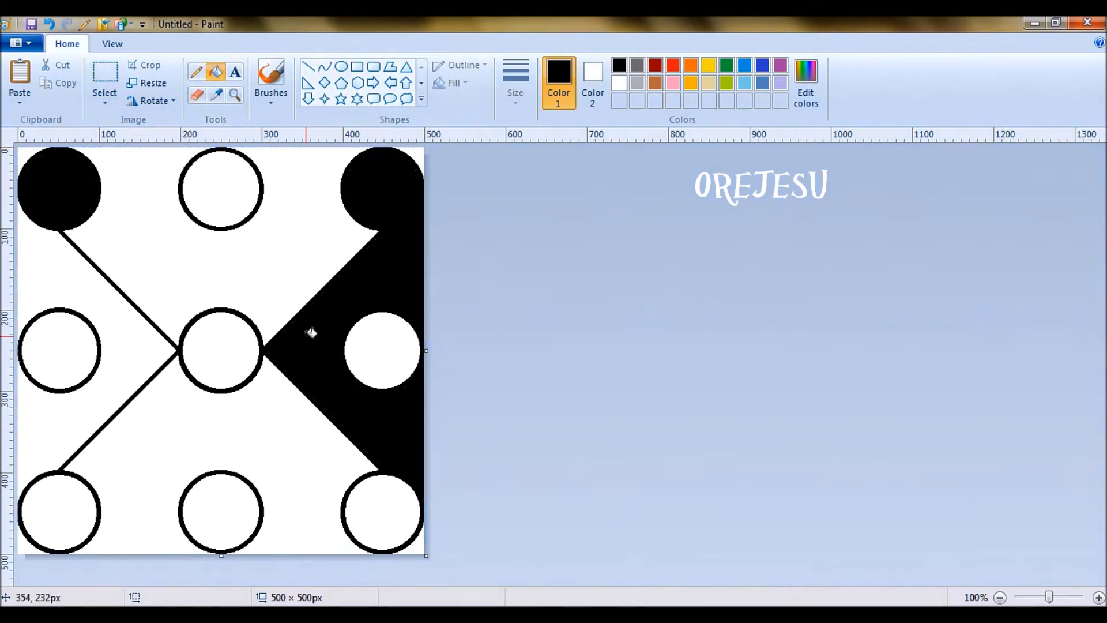
left_click(128, 355)
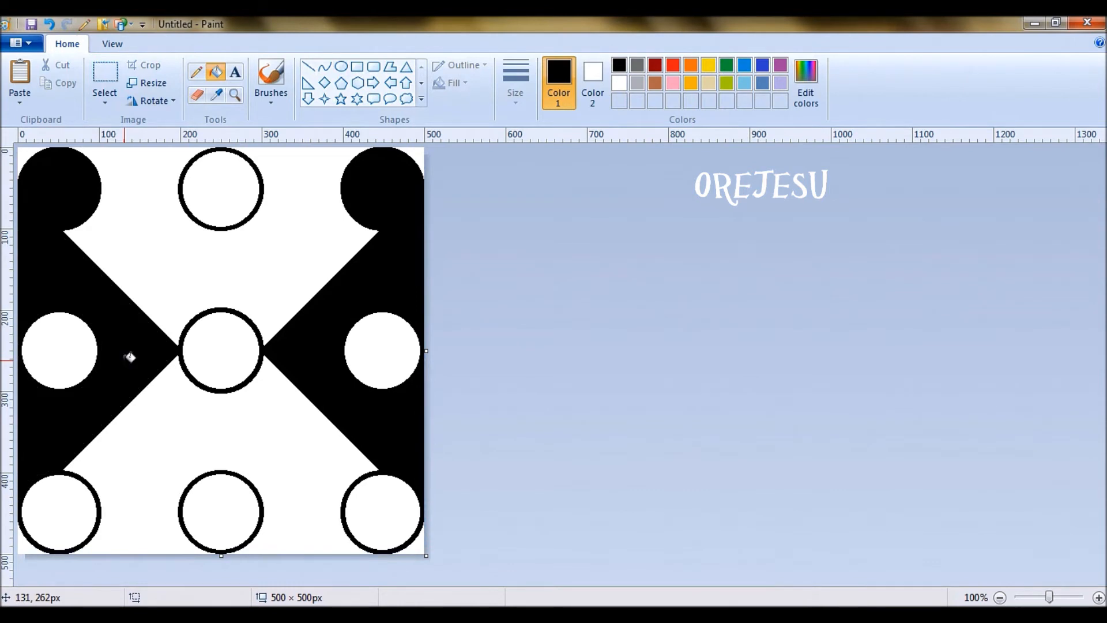
Fill the three bottom circles, the centre circle and the top middle circle with black.
left_click(54, 526)
left_click(217, 514)
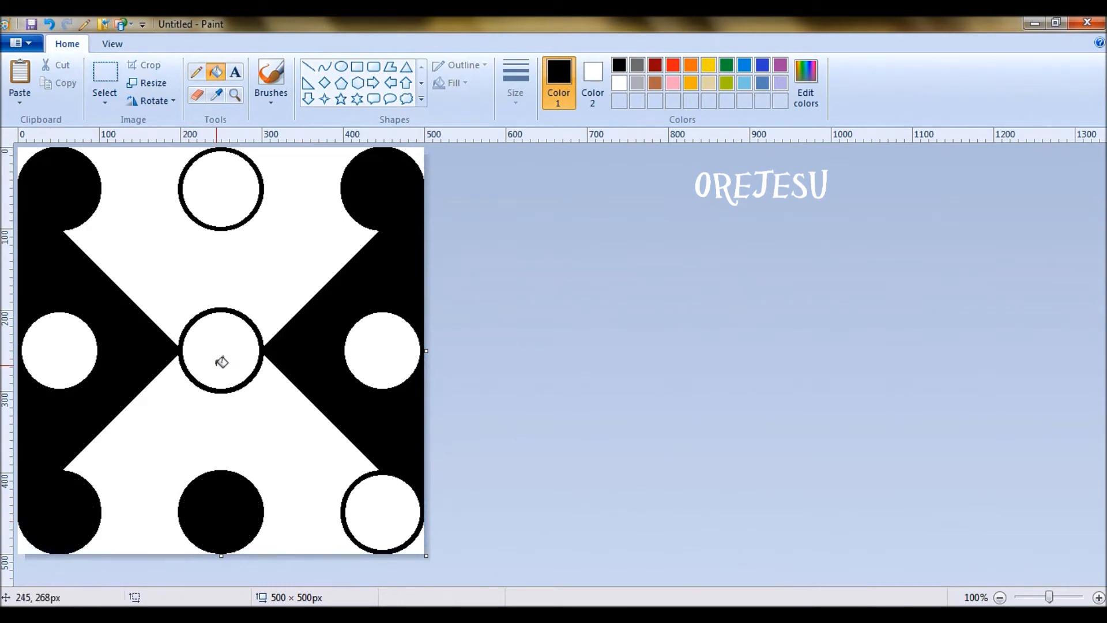
left_click(222, 362)
left_click(224, 206)
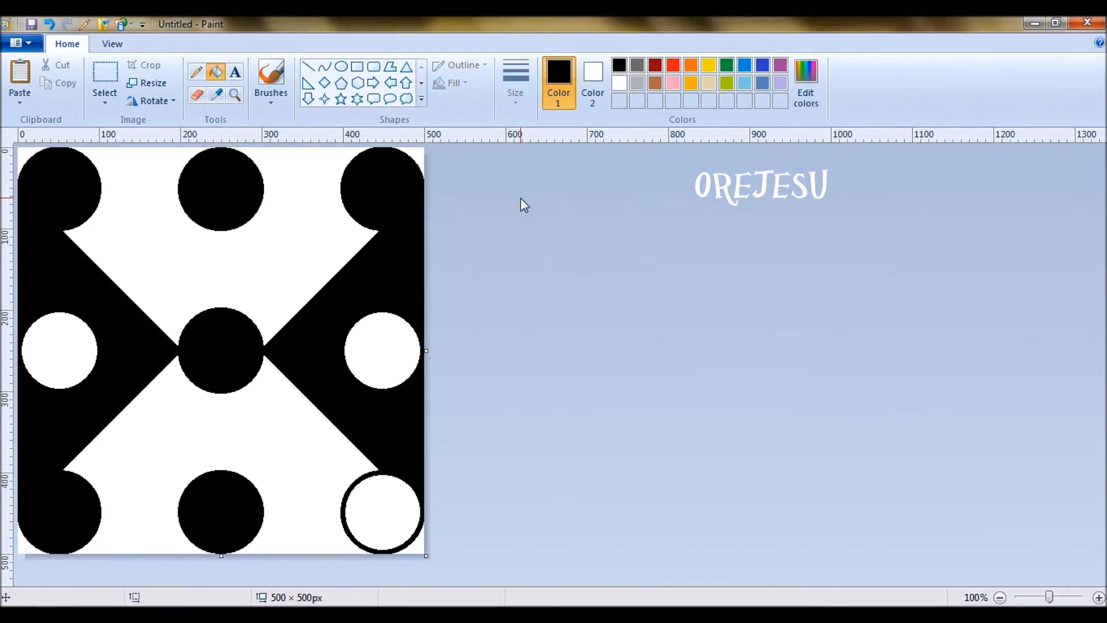
left_click(390, 492)
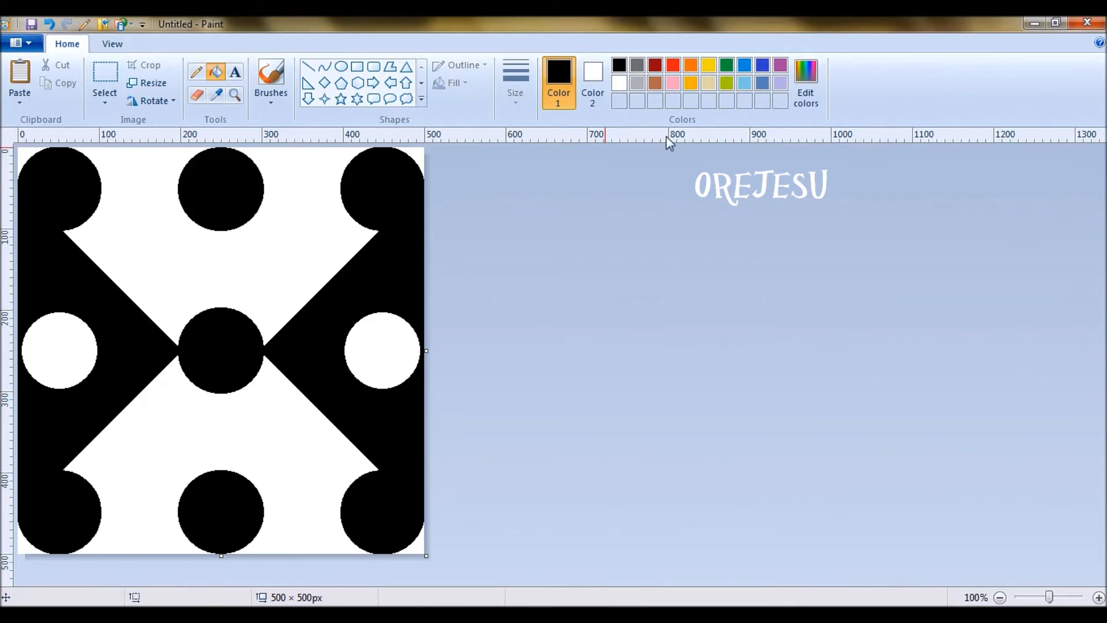
Add the dark crimson basic colour (red 128, green 0, blue 64) to the palette as the foreground colour.
left_click(808, 92)
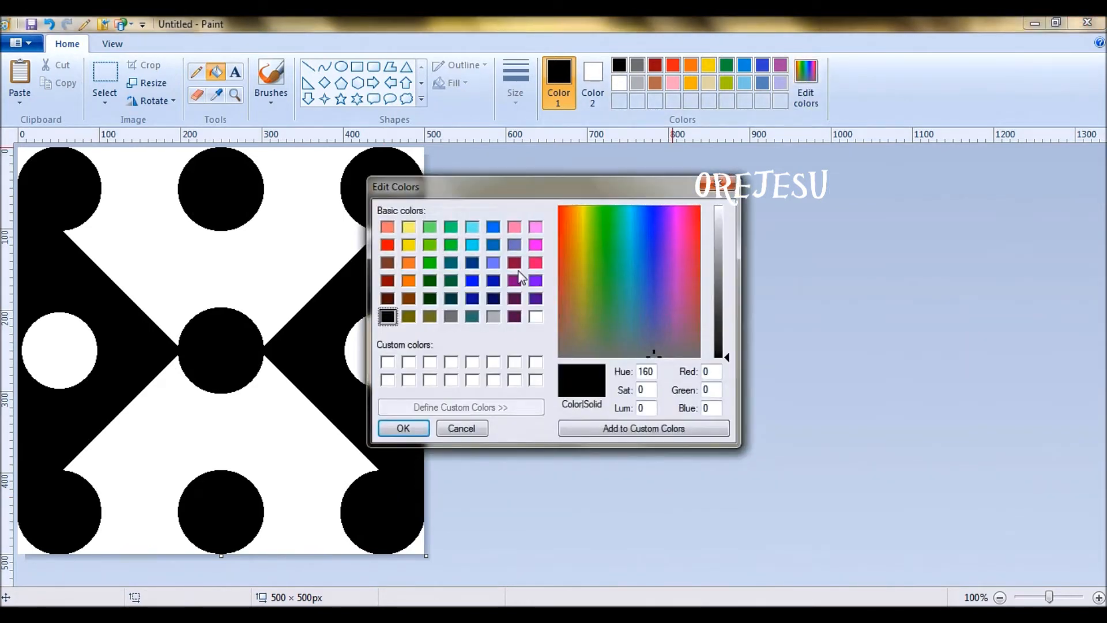
left_click(516, 264)
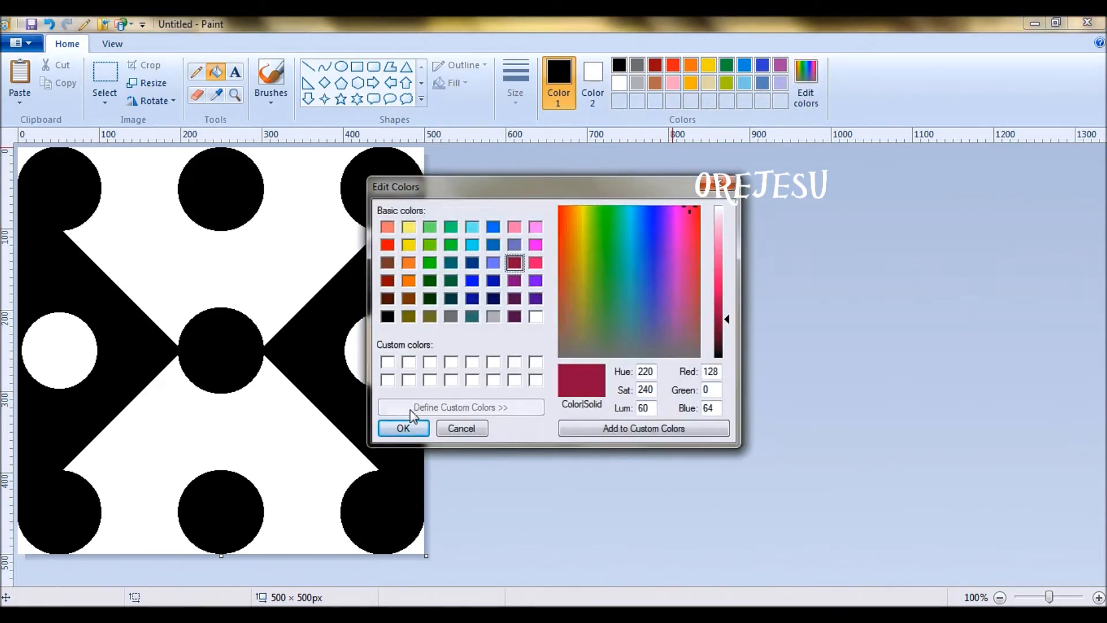
left_click(404, 429)
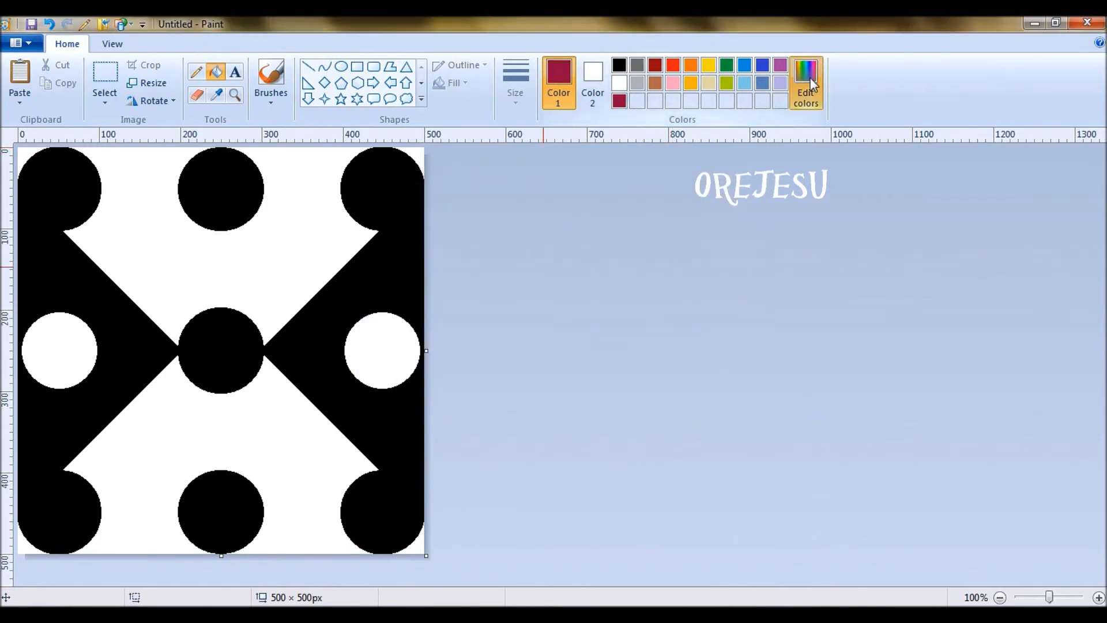
Choose violet (red 128, green 0, blue 255) and fill the connected black shape formed by the sides, corner circles and centre circle.
left_click(807, 86)
left_click(536, 281)
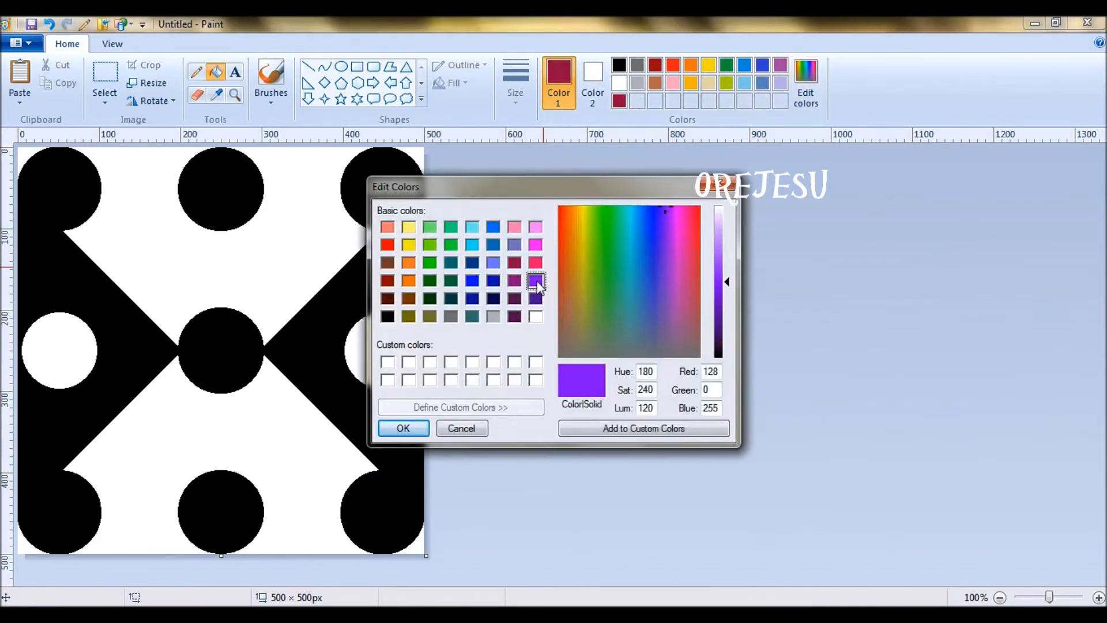
left_click(536, 298)
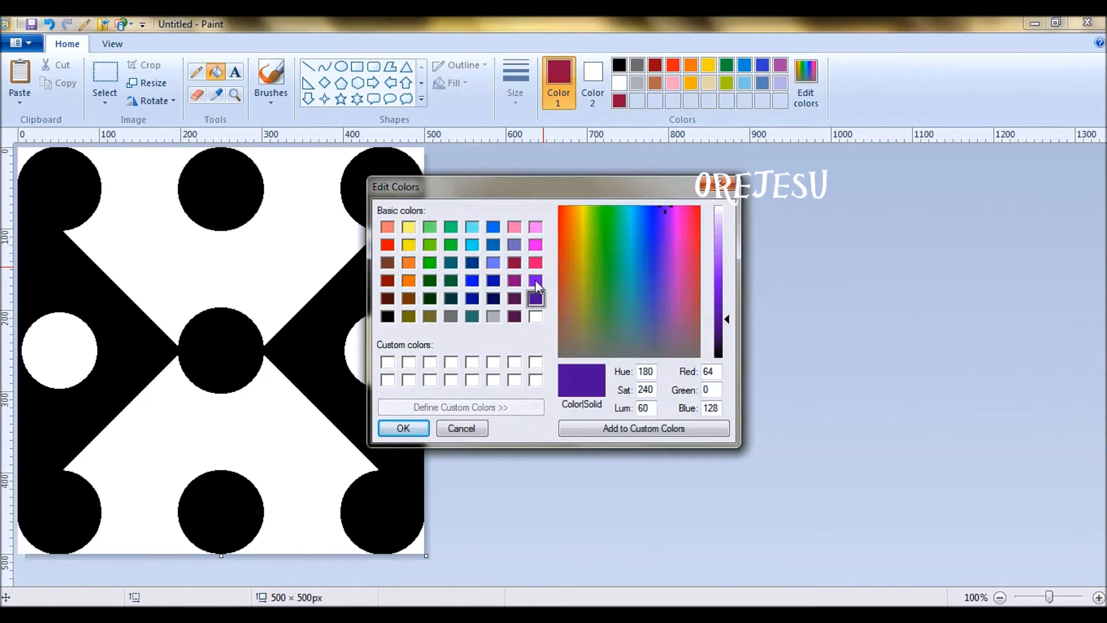
left_click(535, 281)
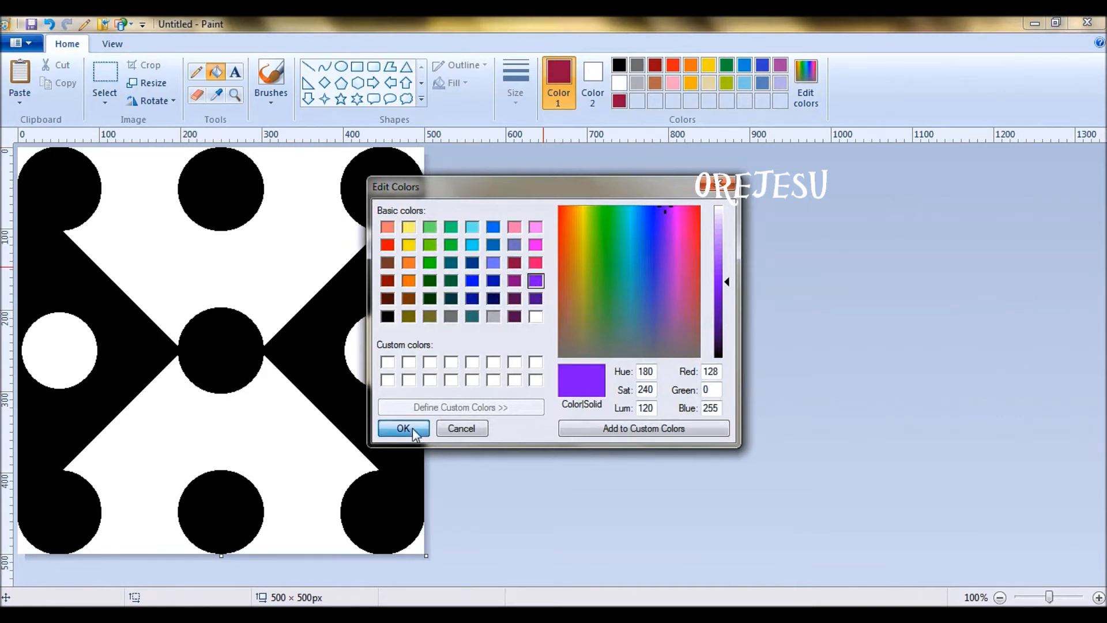
left_click(413, 428)
left_click(414, 427)
key("ctrl+z")
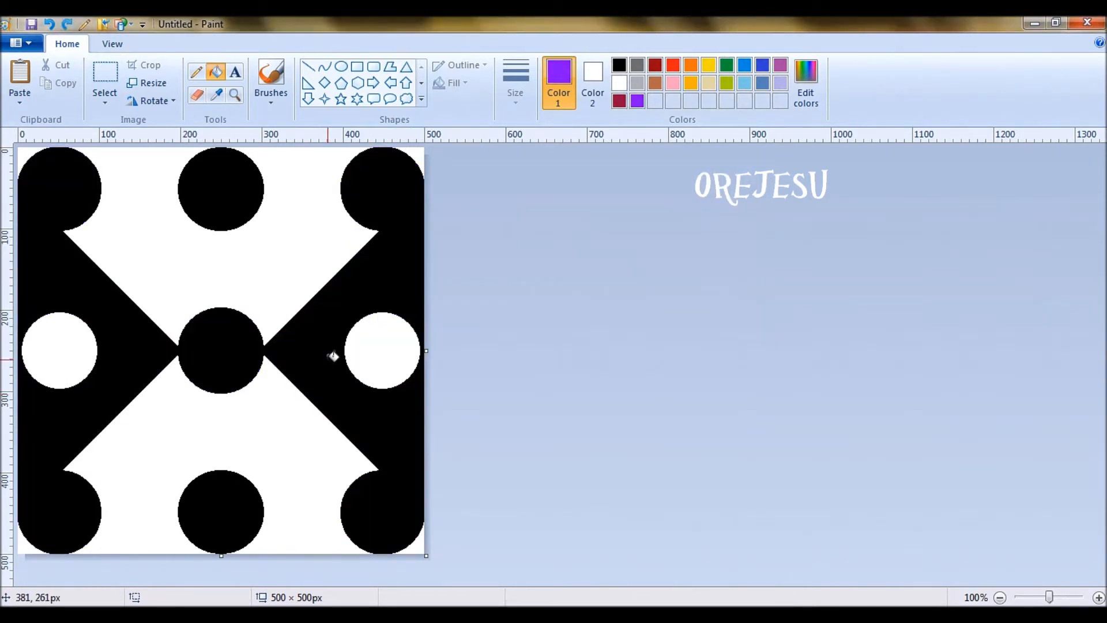
left_click(311, 326)
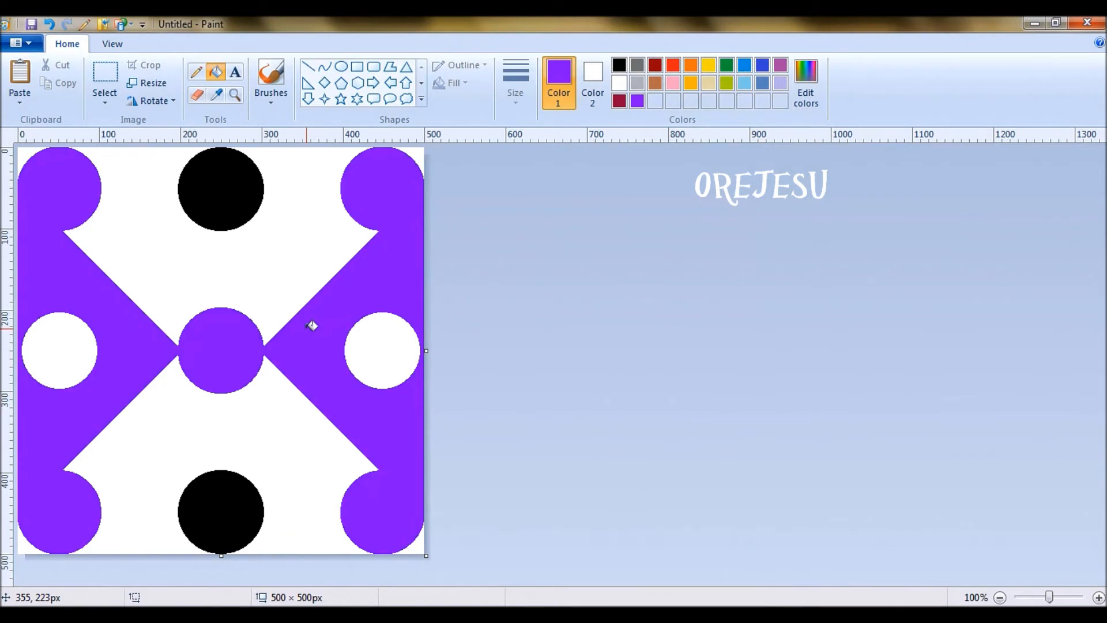
Fill the white areas above and below the centre circle and both middle side circles with dark crimson.
left_click(620, 100)
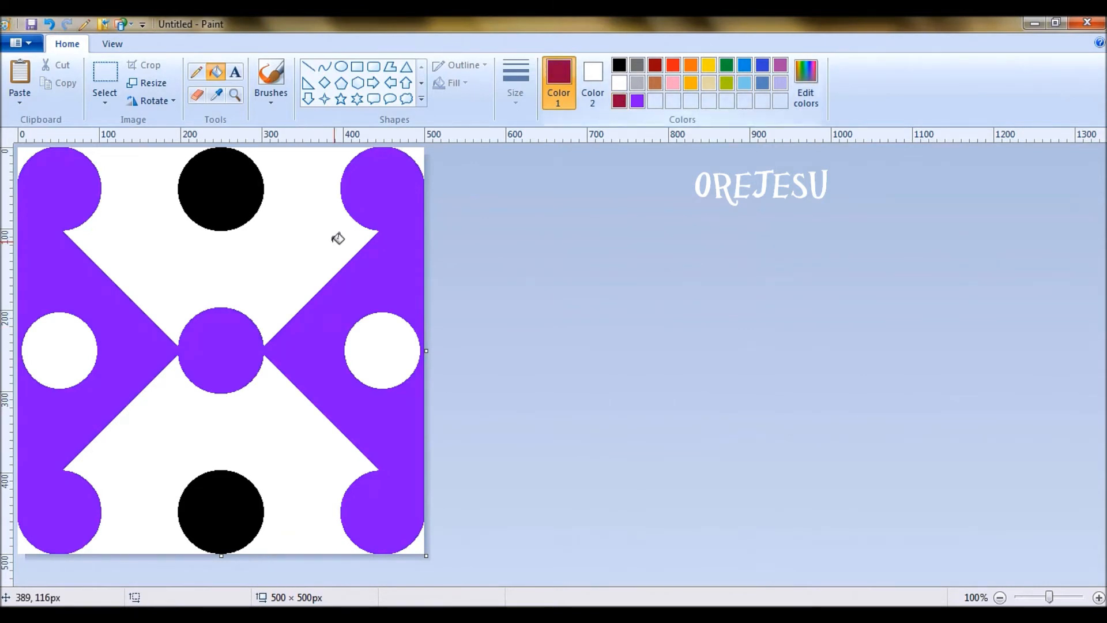
left_click(276, 258)
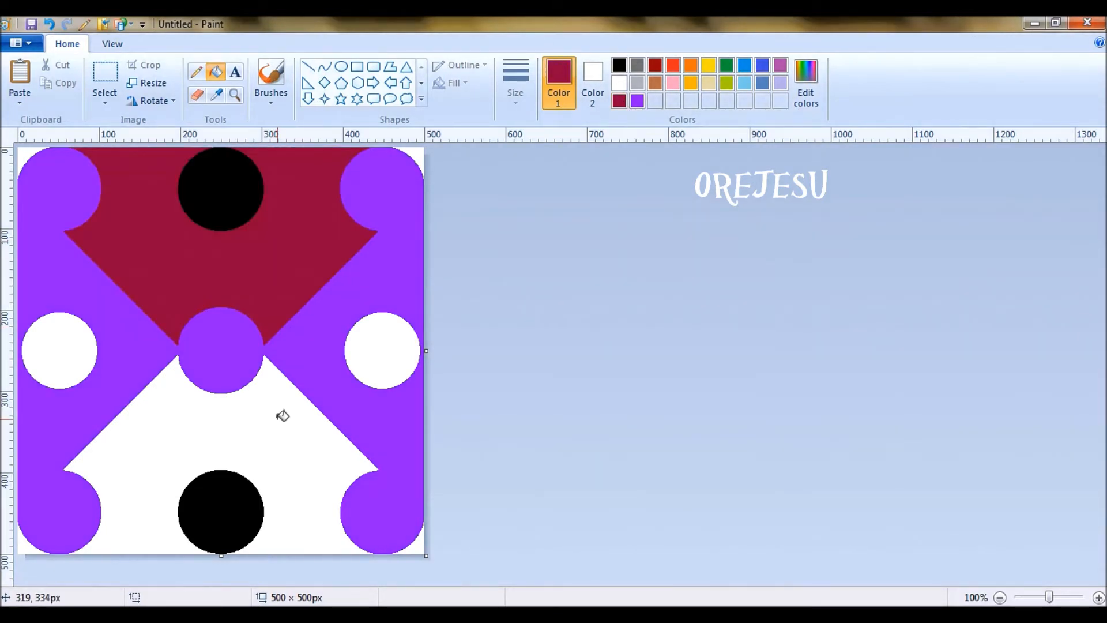
left_click(269, 432)
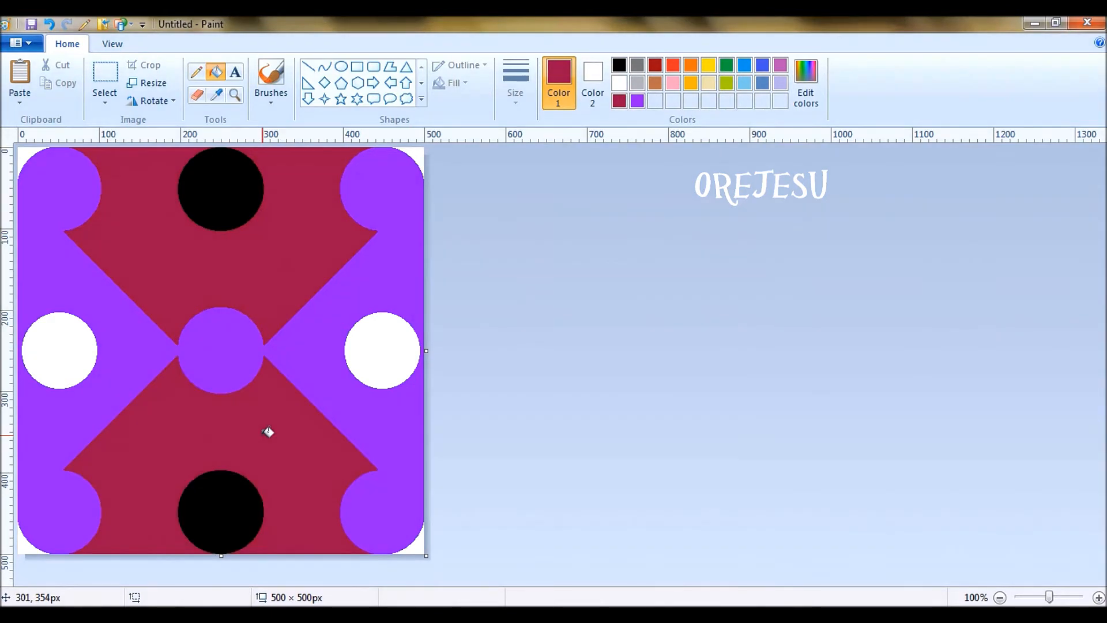
left_click(397, 342)
left_click(60, 351)
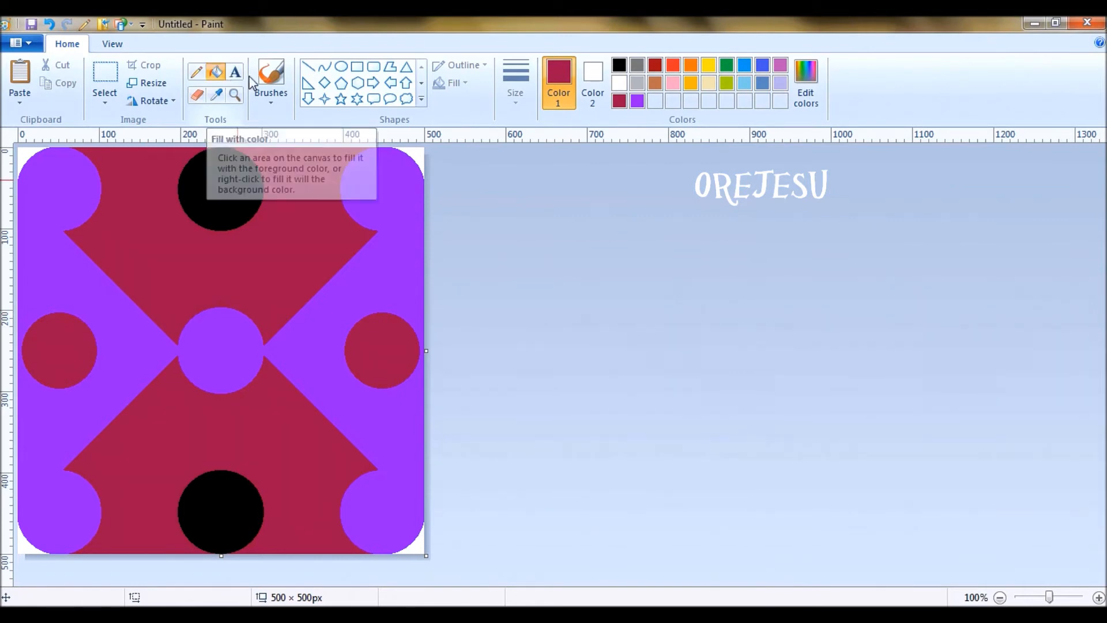
Fill the four small white areas at the canvas corners with black.
left_click(619, 65)
left_click(419, 151)
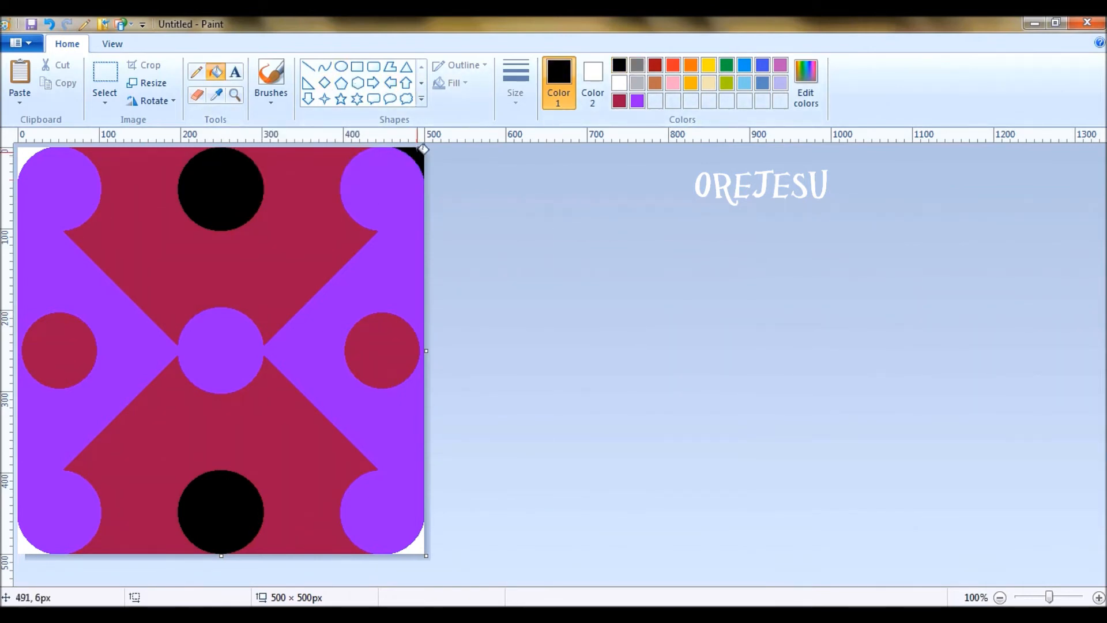
left_click(26, 153)
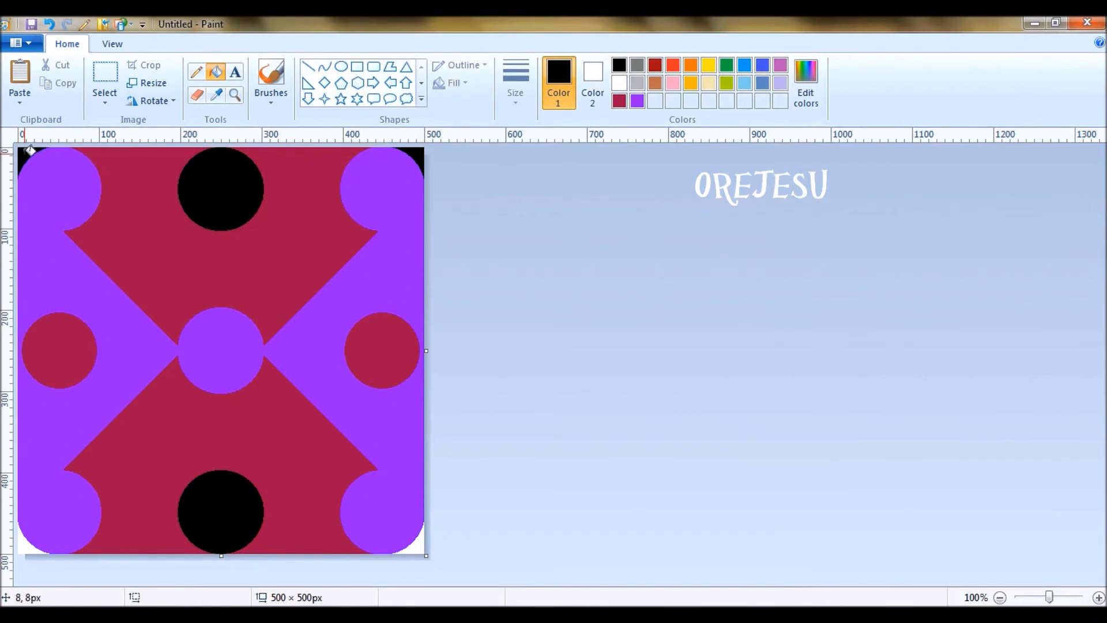
left_click(30, 539)
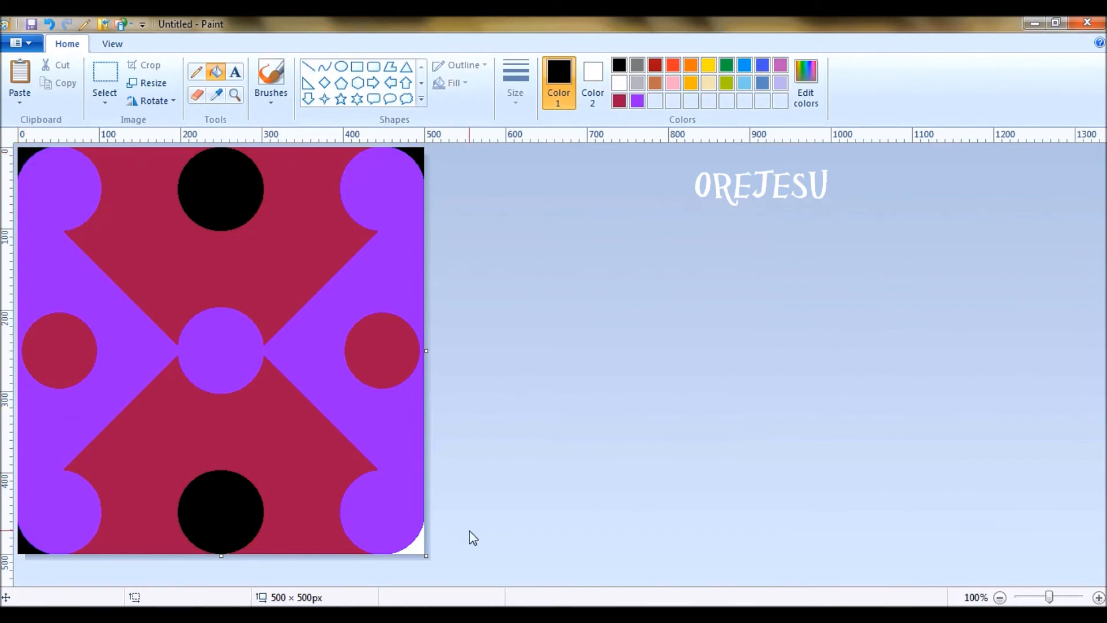
left_click(420, 538)
Open a new Paint window and resize its blank canvas to 3000 × 500 px with the aspect ratio unlocked.
right_click(575, 615)
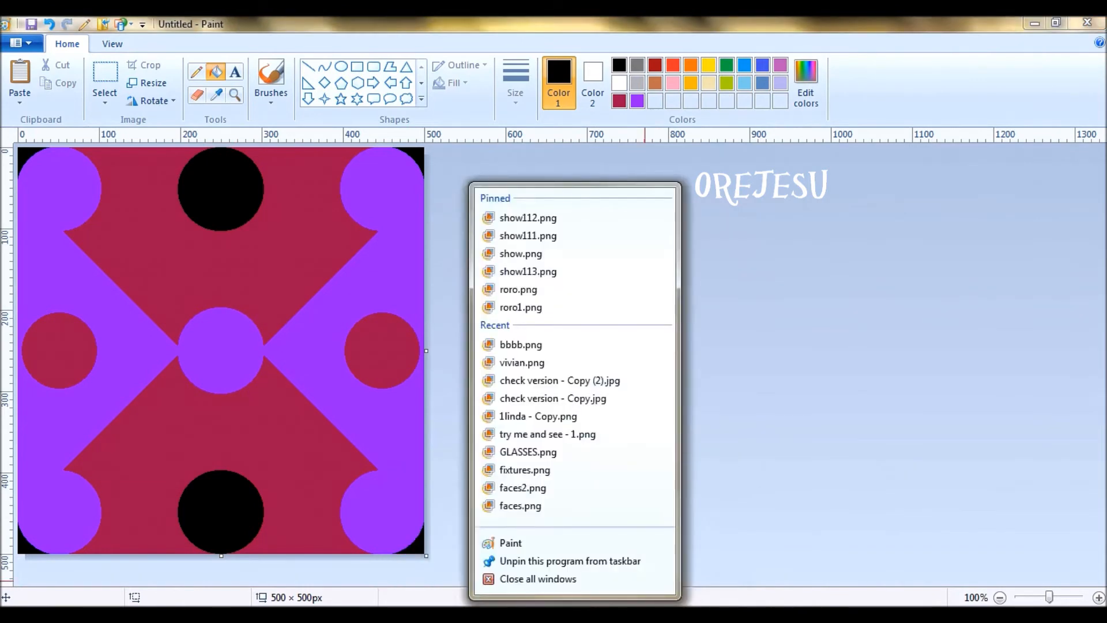
left_click(547, 547)
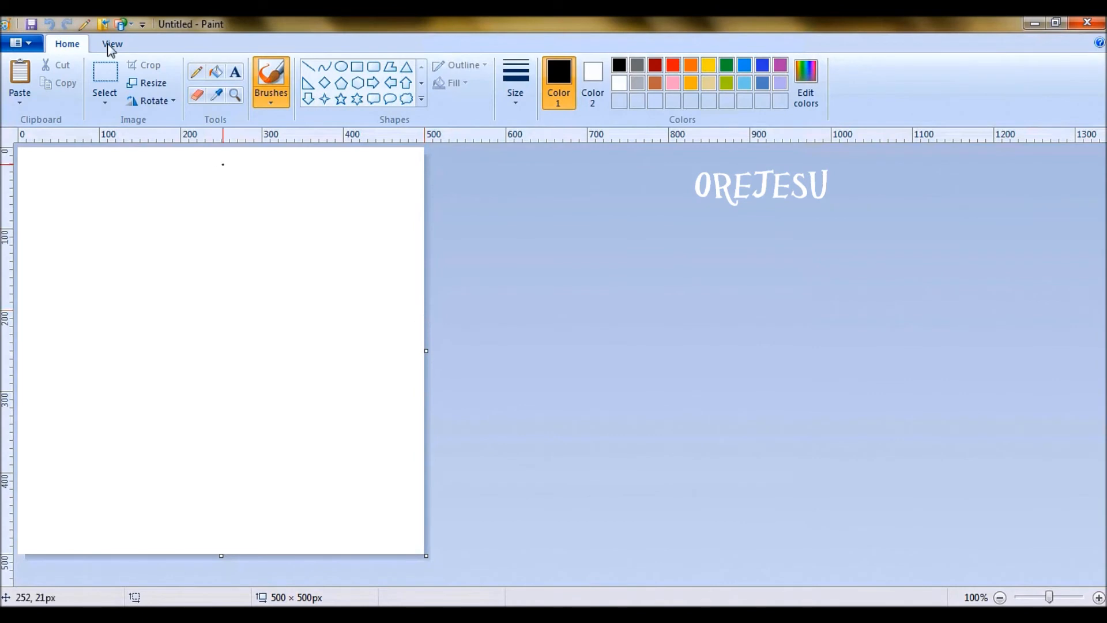
left_click(153, 82)
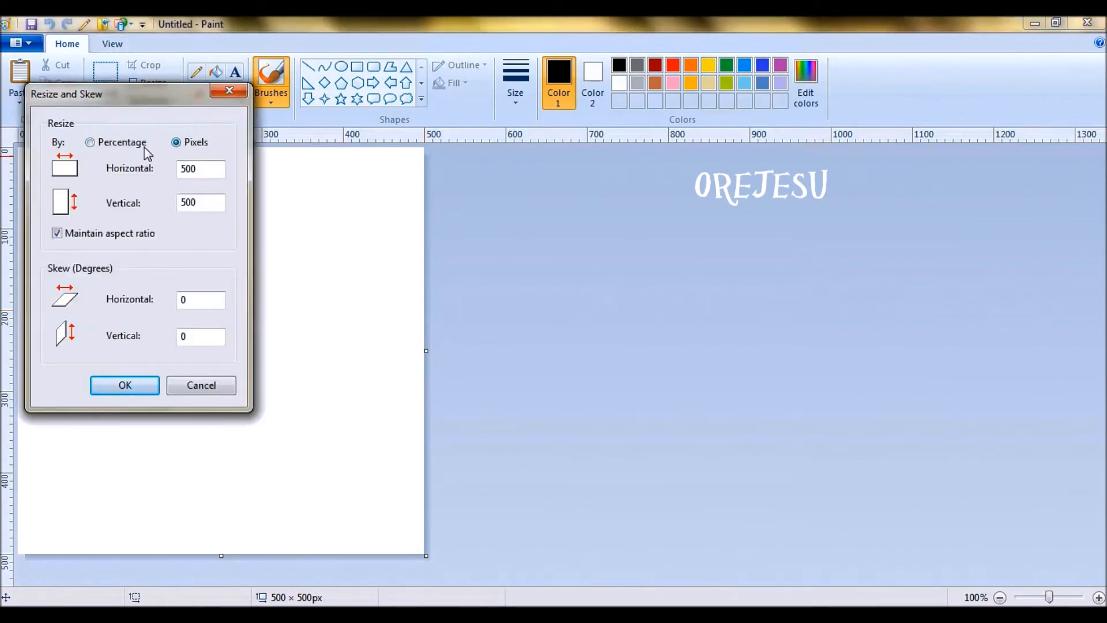
left_click(56, 234)
left_click(187, 169)
key("BackSpace")
type("30")
left_click(125, 386)
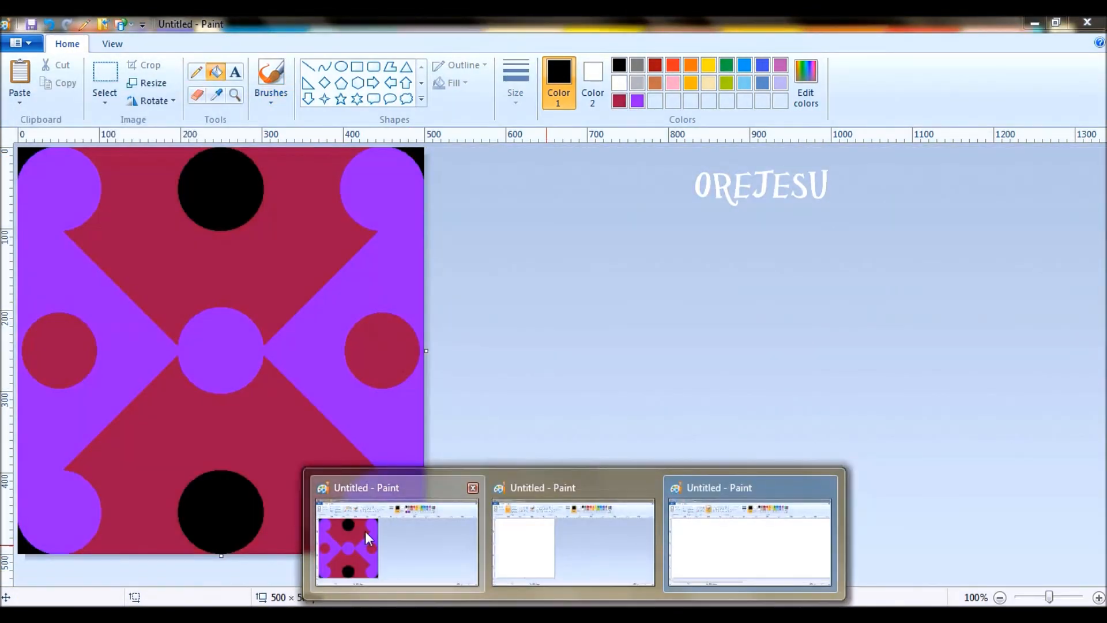
Copy the whole coloured pattern and paste it at the start of the 3000 × 500 px canvas in the other window.
left_click(365, 531)
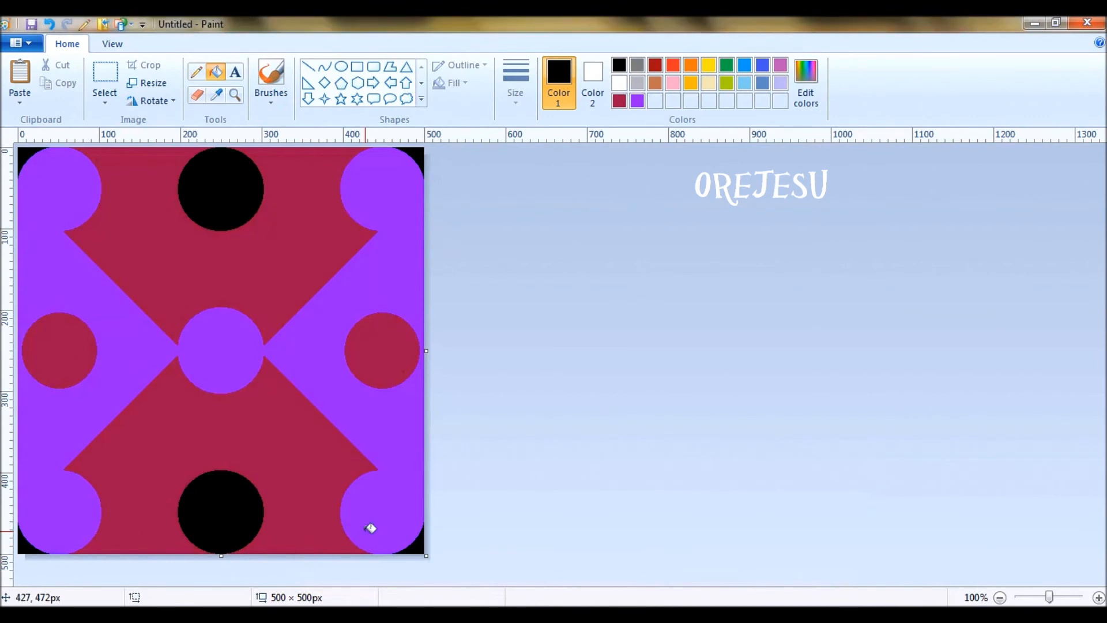
key("ctrl+a")
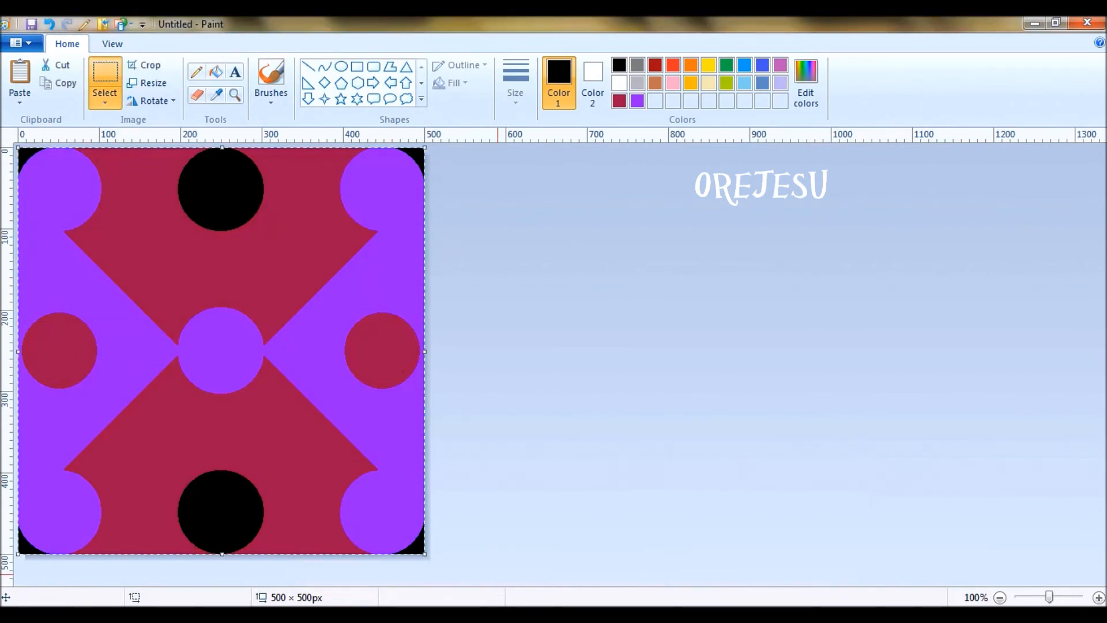
left_click(703, 556)
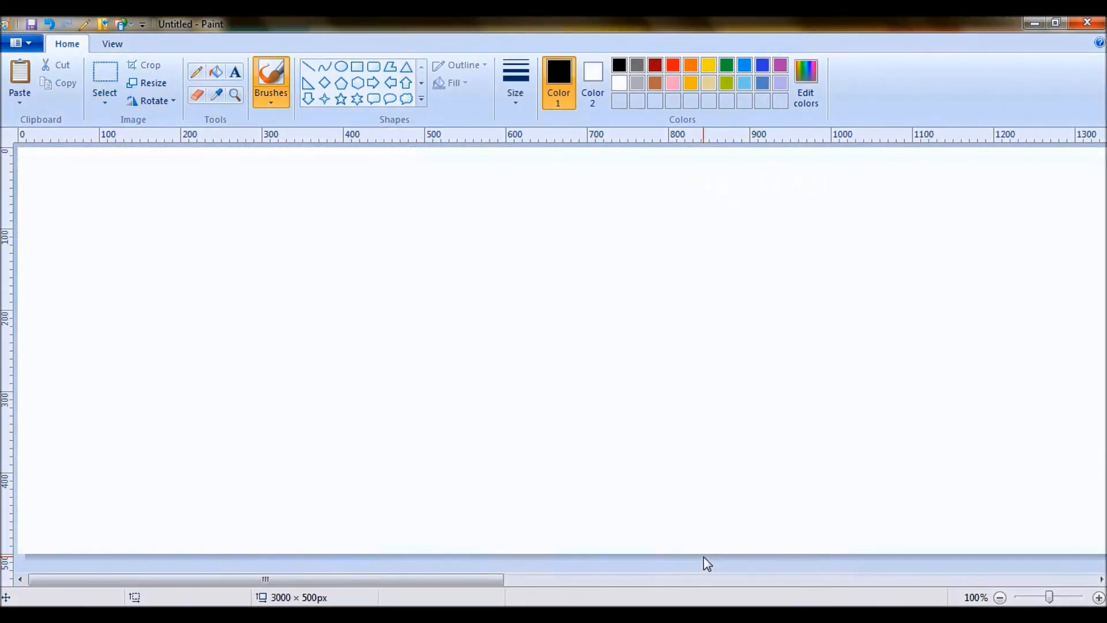
left_click(1000, 597)
left_click(1000, 597)
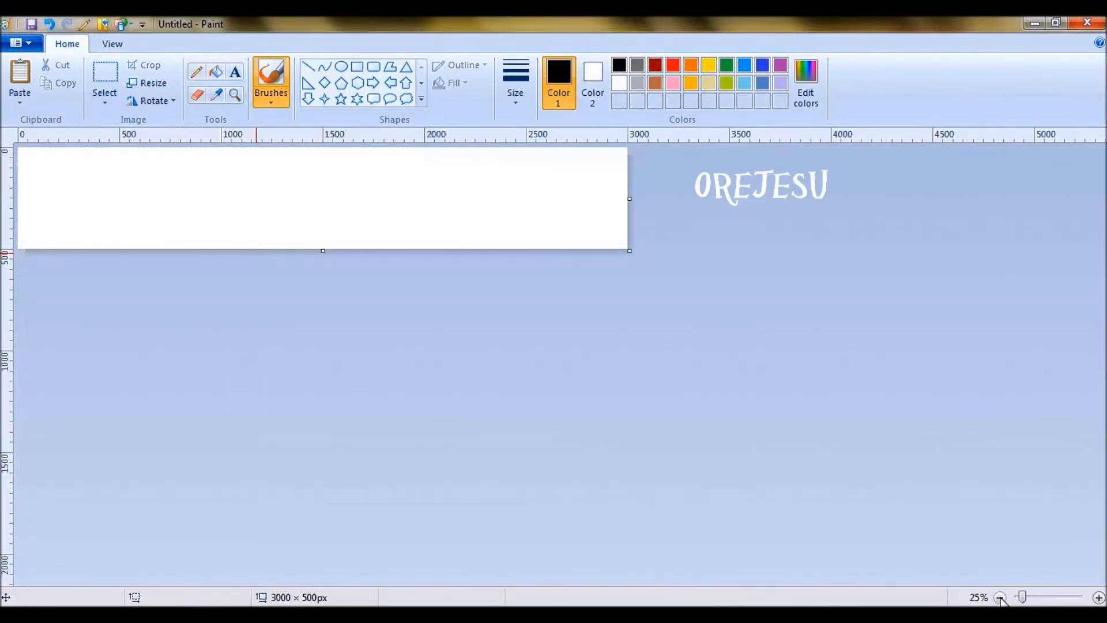
key("ctrl+v")
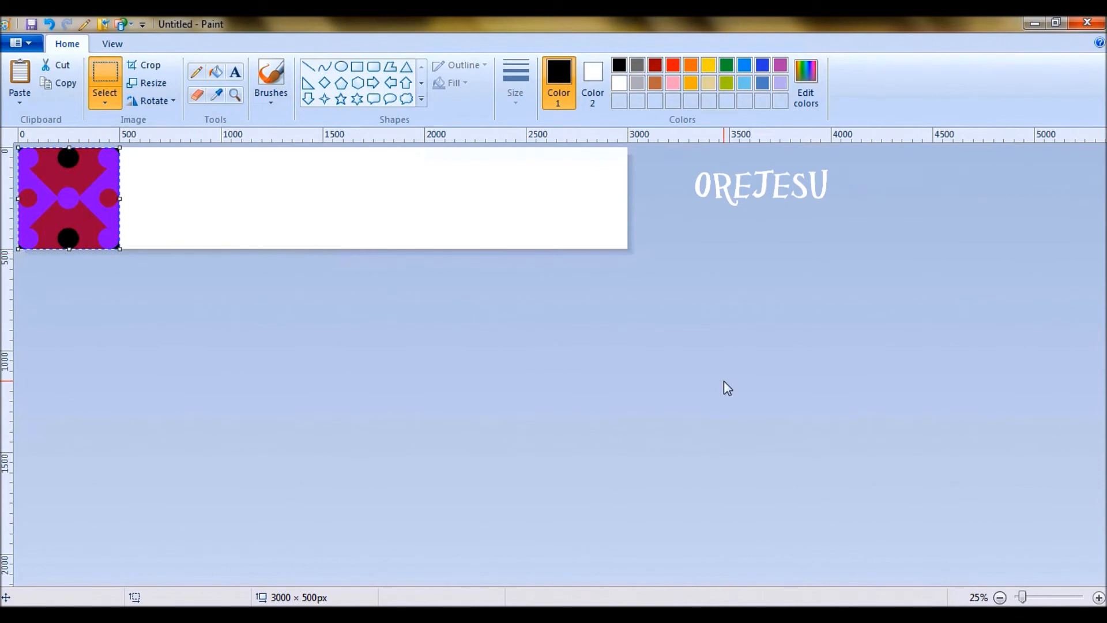
Place five more copies of the tile edge to edge across the rest of the 3000 × 500 px canvas.
left_click_drag(62, 190, 163, 191)
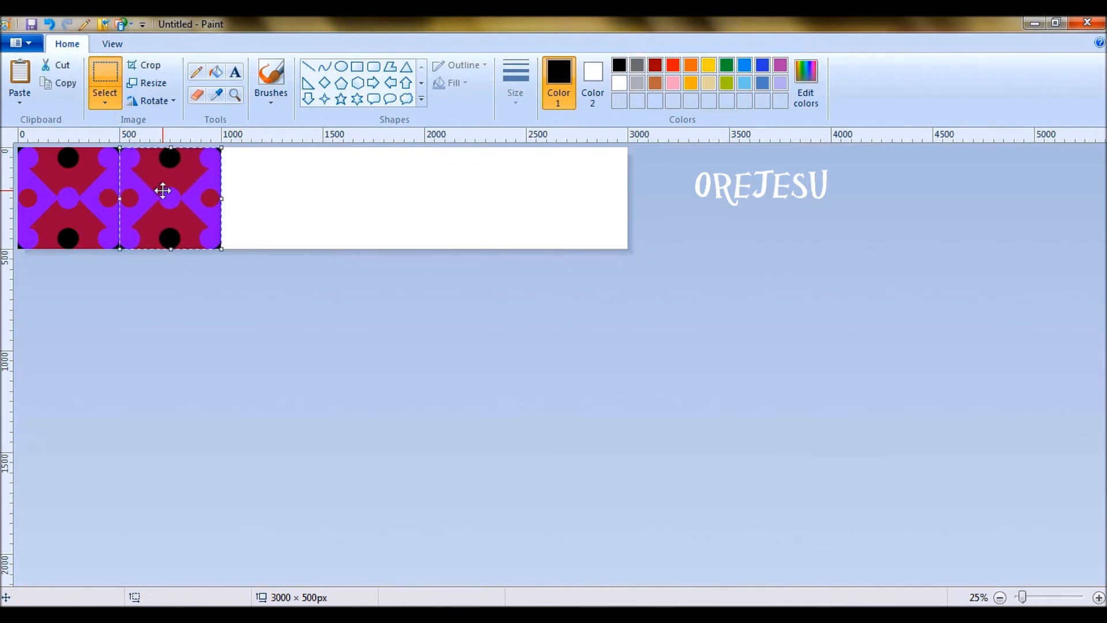
key("ctrl+v")
left_click_drag(66, 168, 267, 169)
key("ctrl+v")
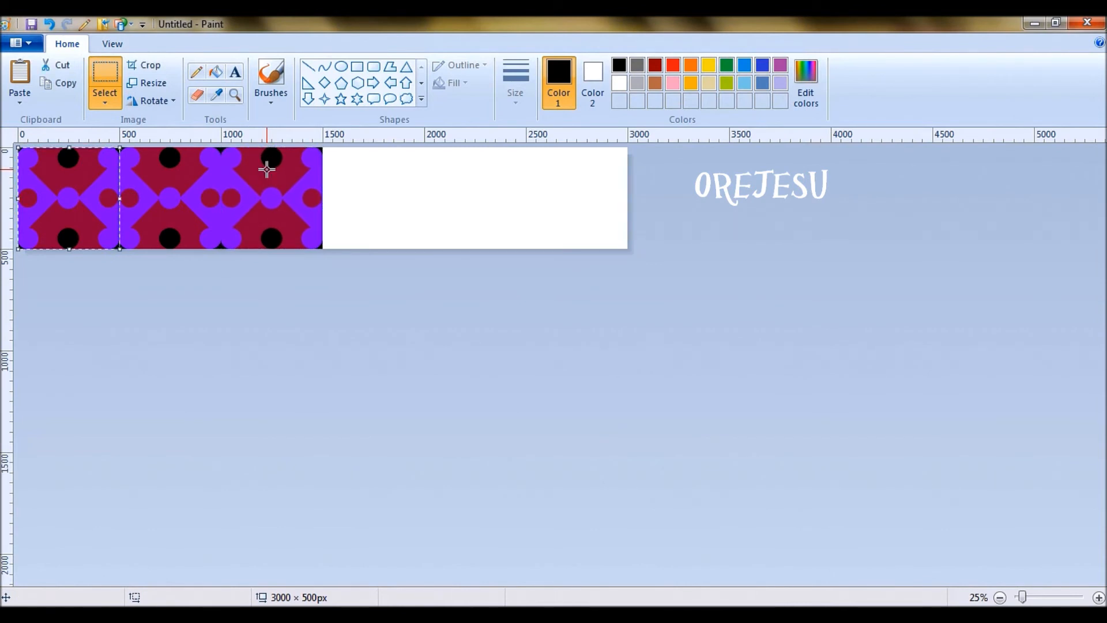
left_click_drag(62, 193, 367, 198)
left_click_drag(367, 200, 367, 198)
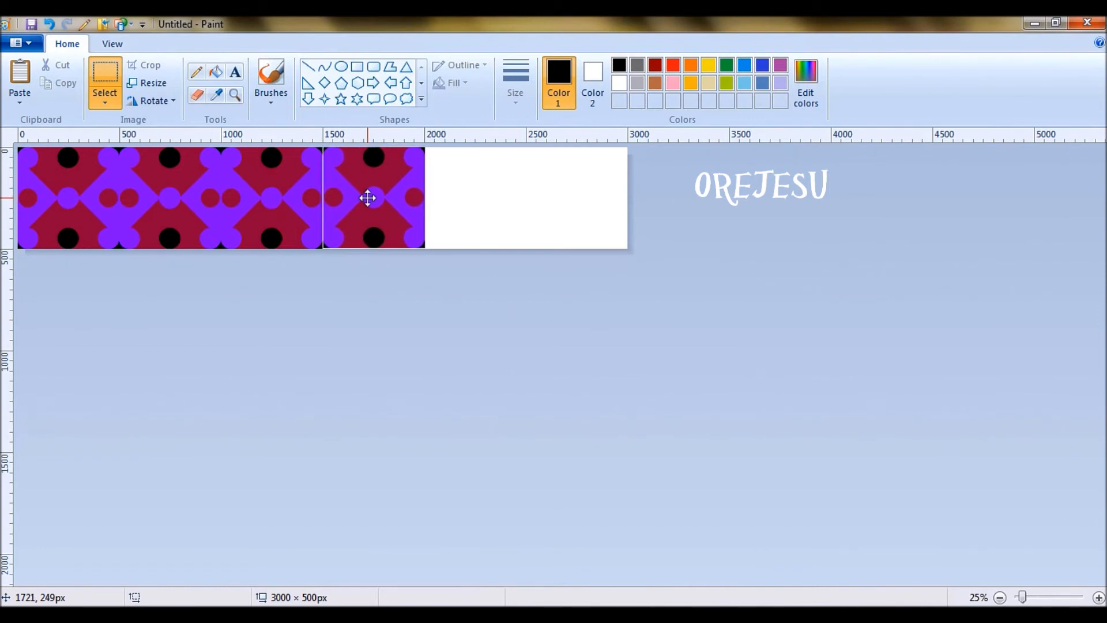
left_click_drag(366, 198, 366, 198)
key("ctrl+v")
left_click_drag(60, 190, 465, 190)
key("ctrl+v")
left_click_drag(62, 187, 575, 190)
left_click(853, 258)
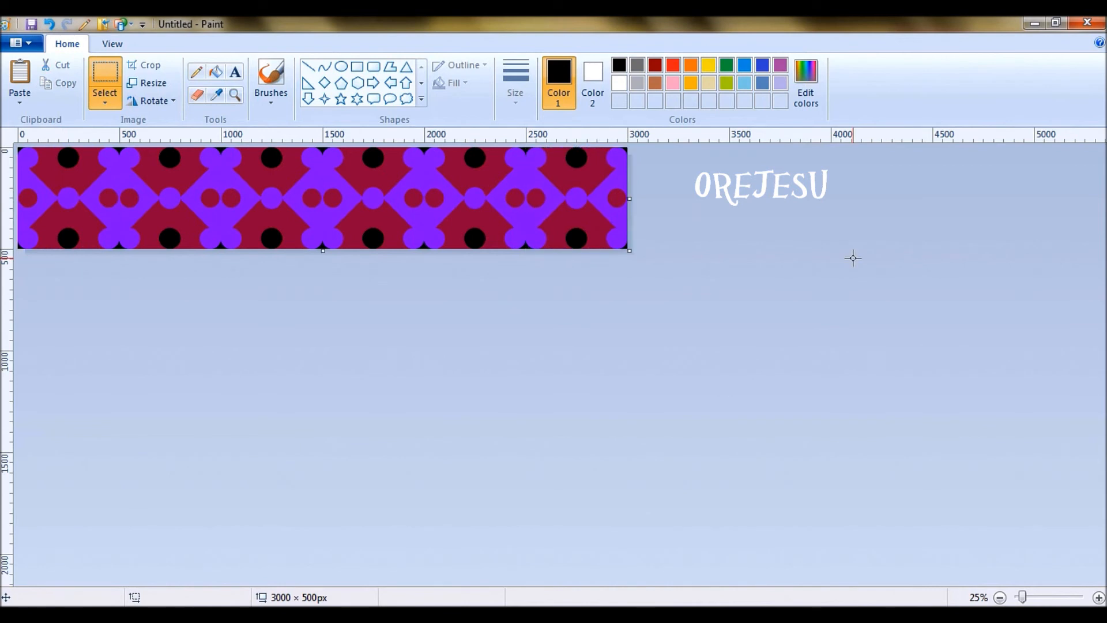
Extend the canvas to 3000 × 1000 px and place a copy of the whole tile strip below the first row.
key("ctrl+a")
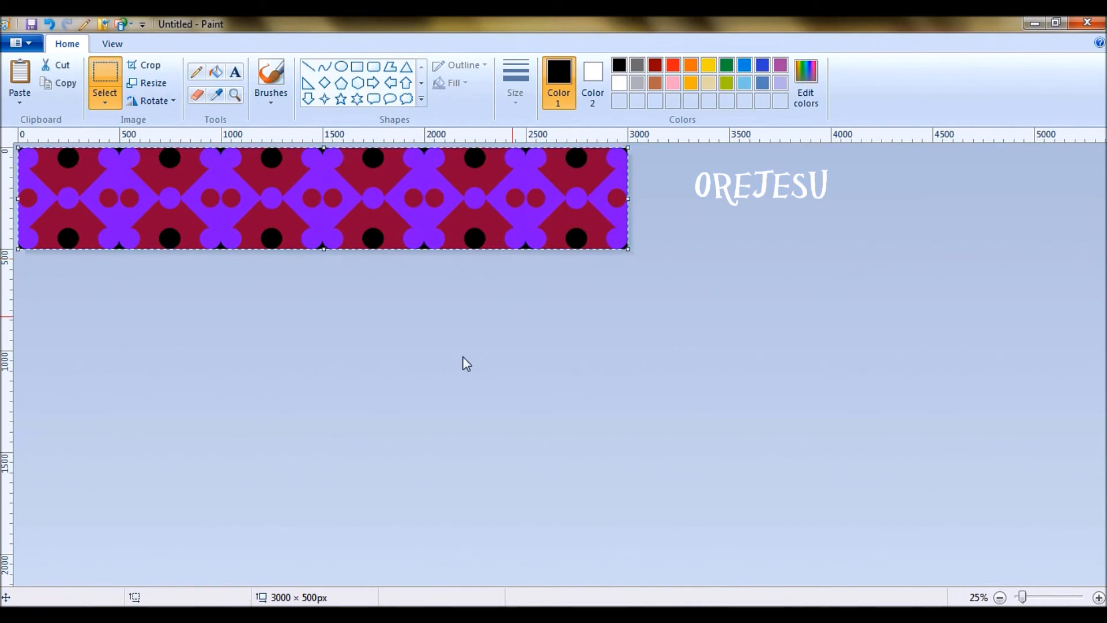
left_click(377, 392)
left_click_drag(321, 251, 332, 350)
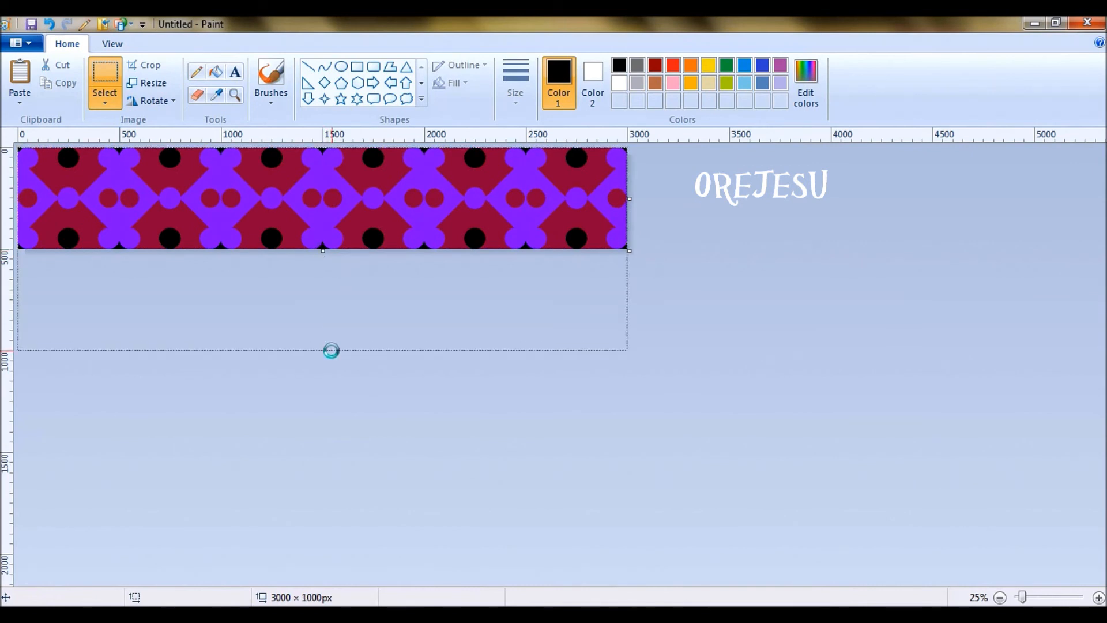
key("ctrl+v")
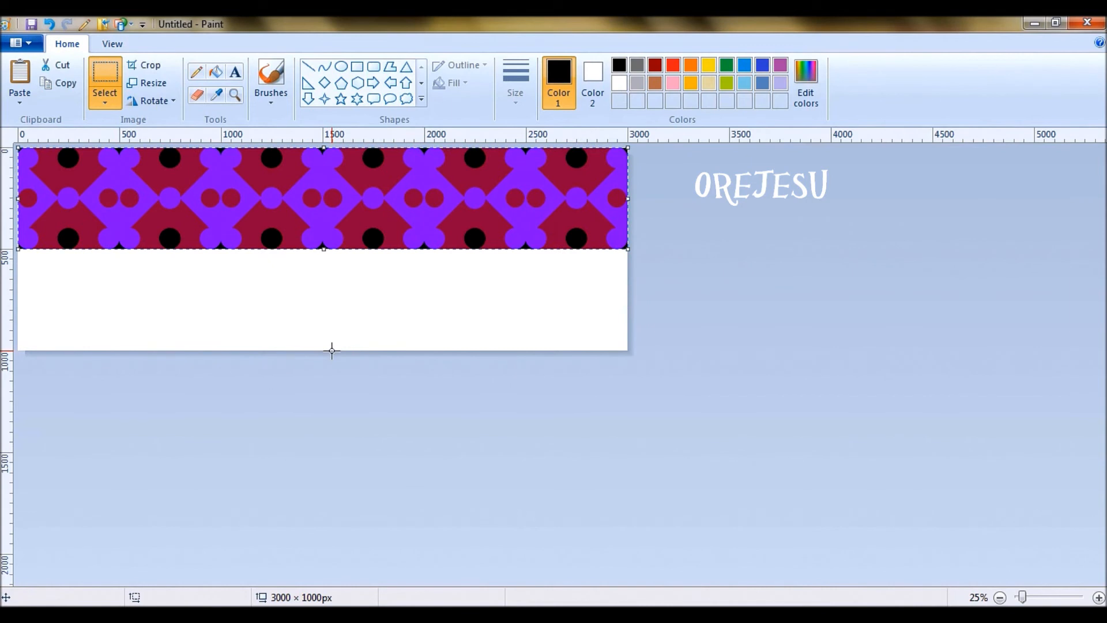
left_click_drag(297, 166, 297, 264)
left_click(936, 285)
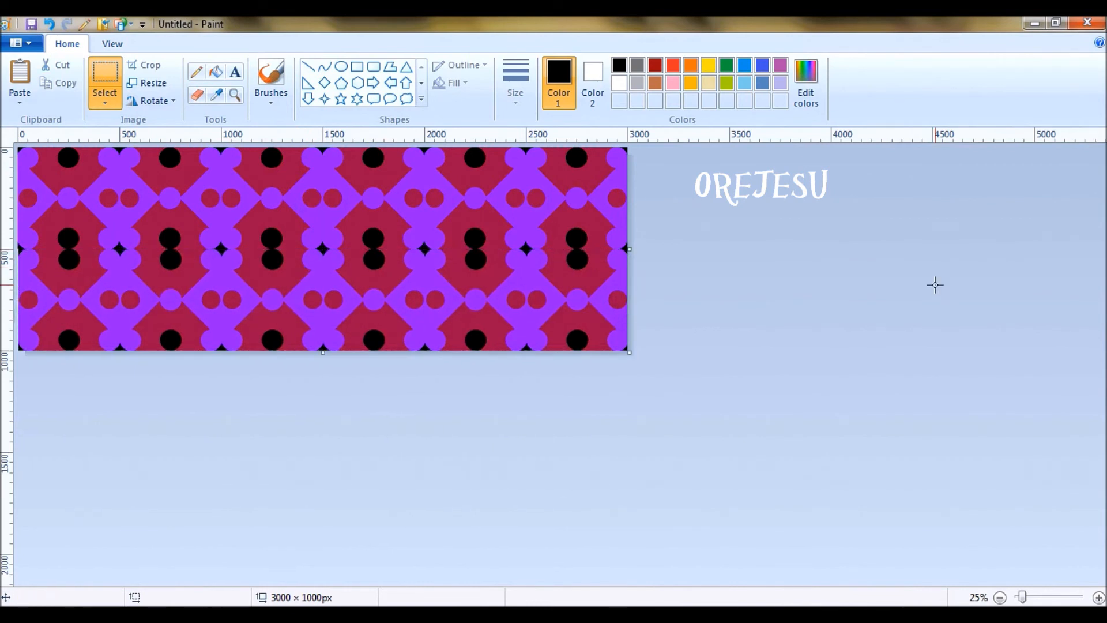
Extend the canvas to 3000 × 2000 px and place a copy of the two-row pattern in the blank lower half.
key("ctrl+a")
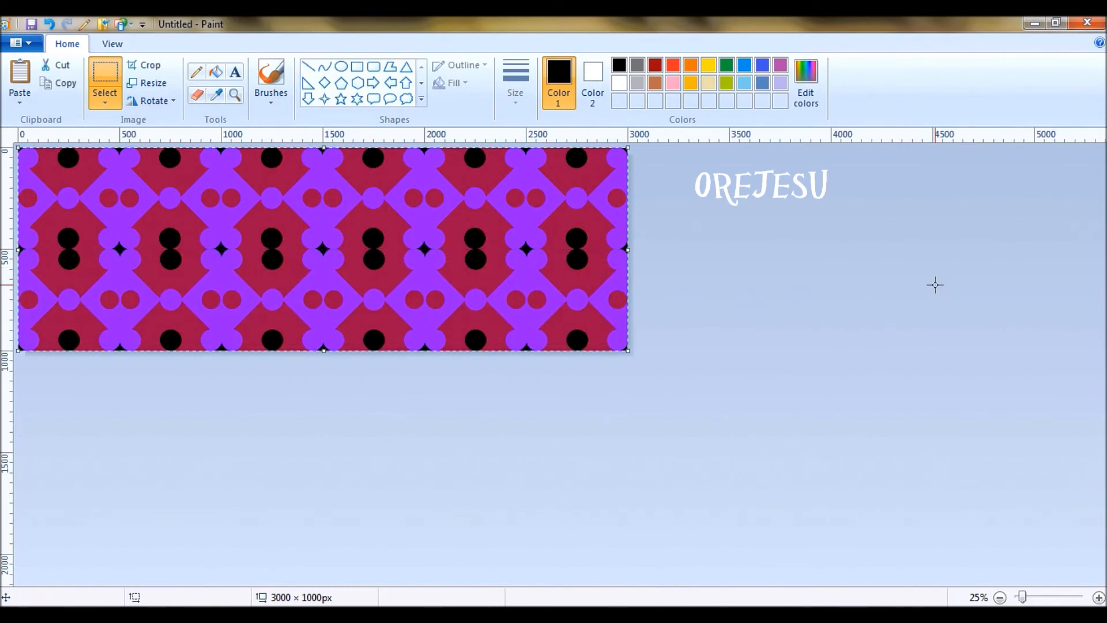
left_click(422, 434)
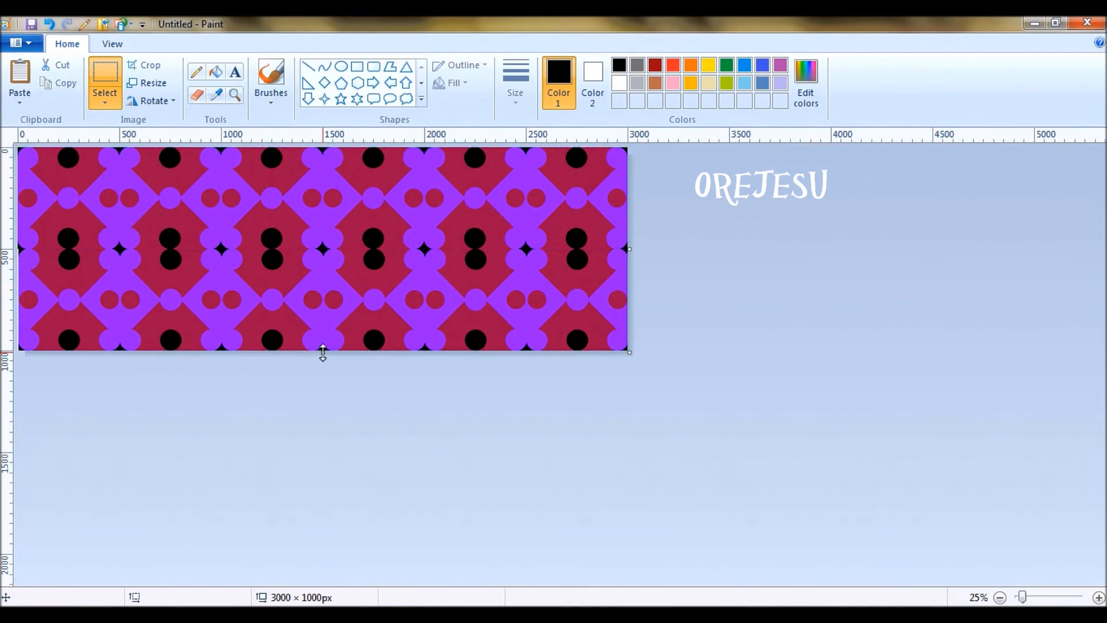
left_click_drag(323, 351, 346, 554)
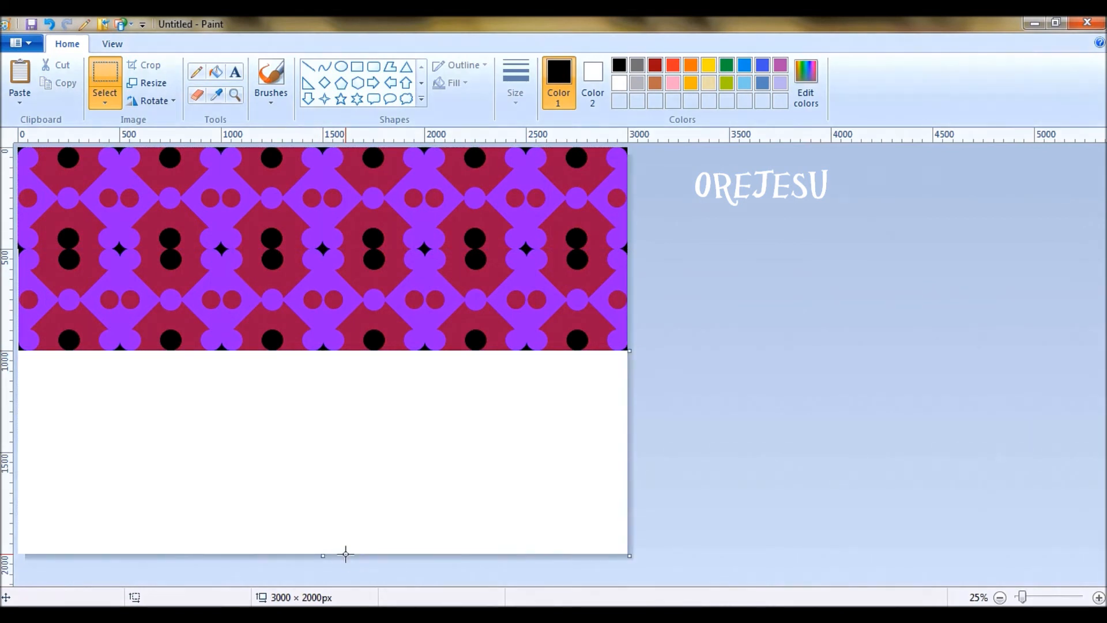
key("ctrl+v")
left_click_drag(285, 264, 285, 468)
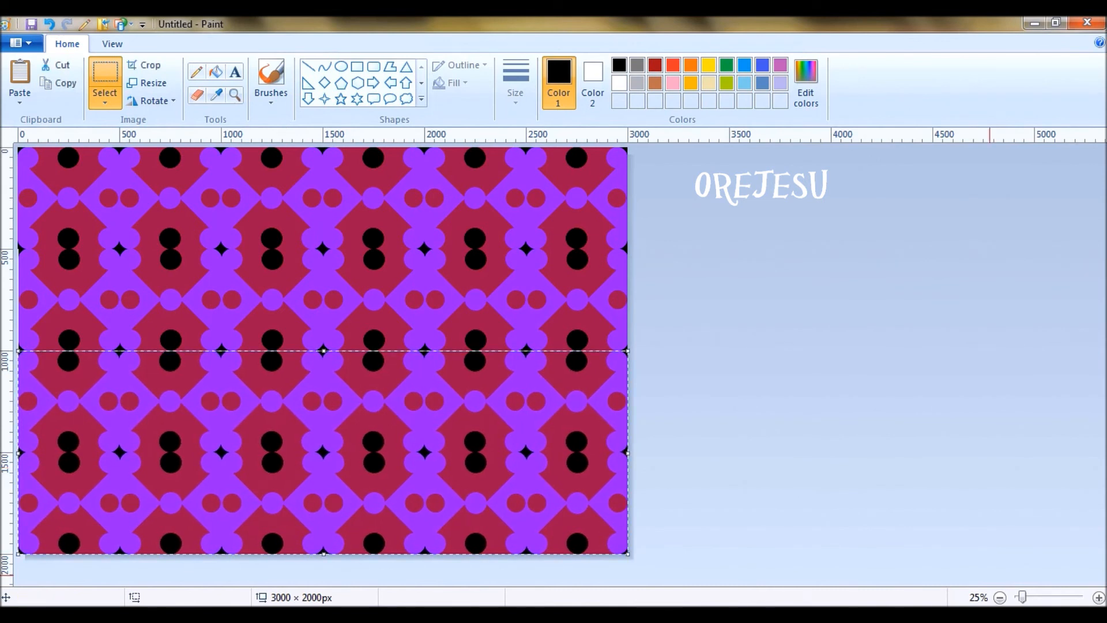
Check the alignment of the rows at the canvas edge and undo the added rows and canvas extensions back to the single strip.
left_click(1001, 598)
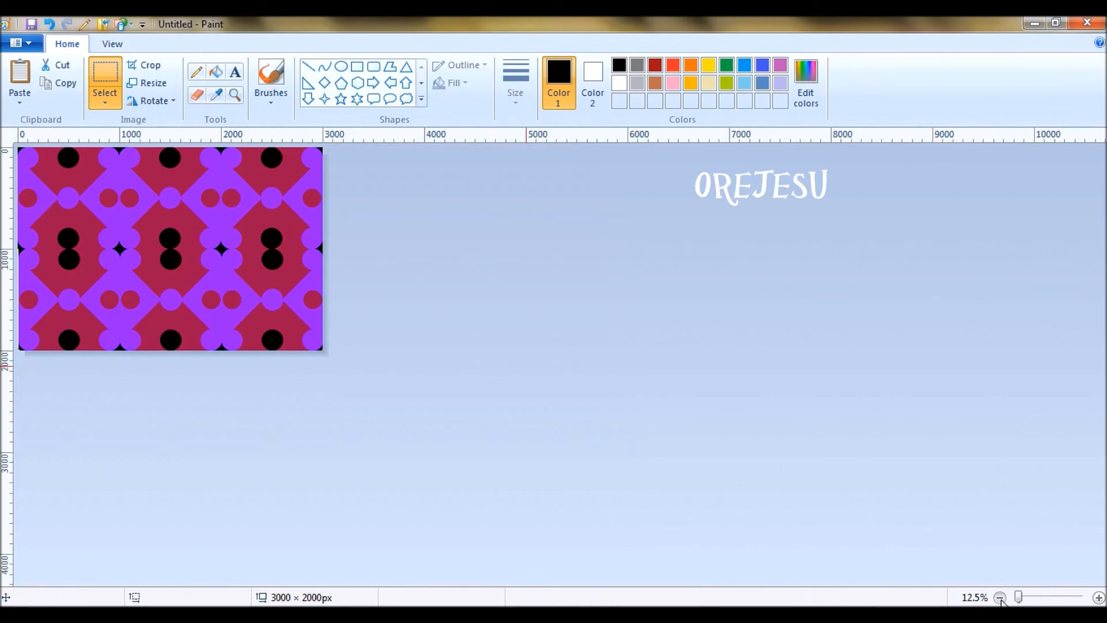
left_click(1099, 598)
left_click(1098, 598)
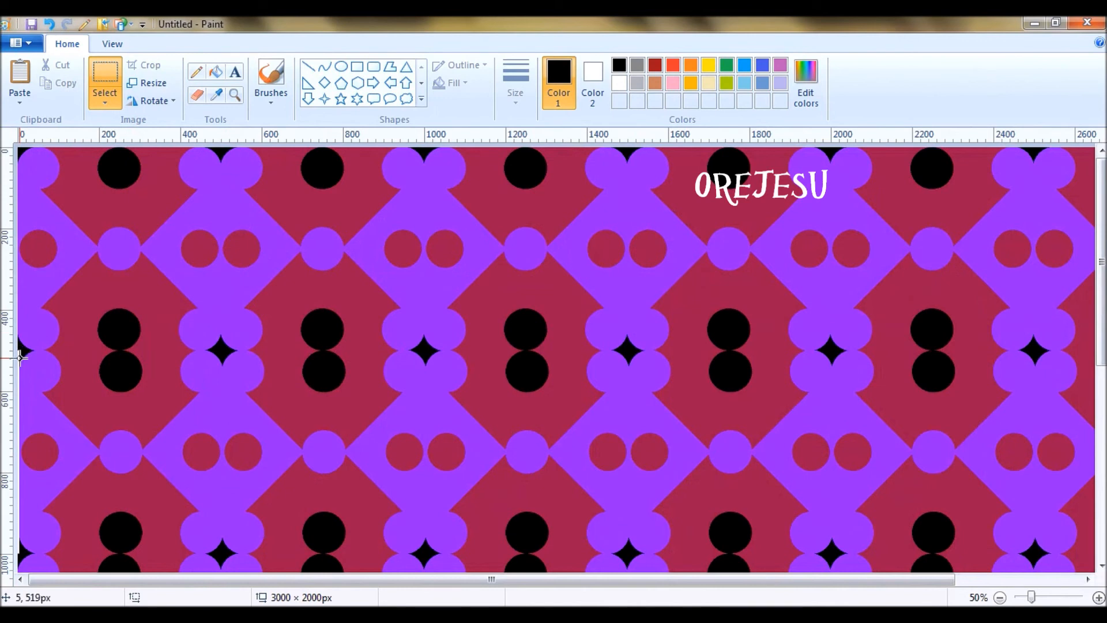
key("ctrl+z")
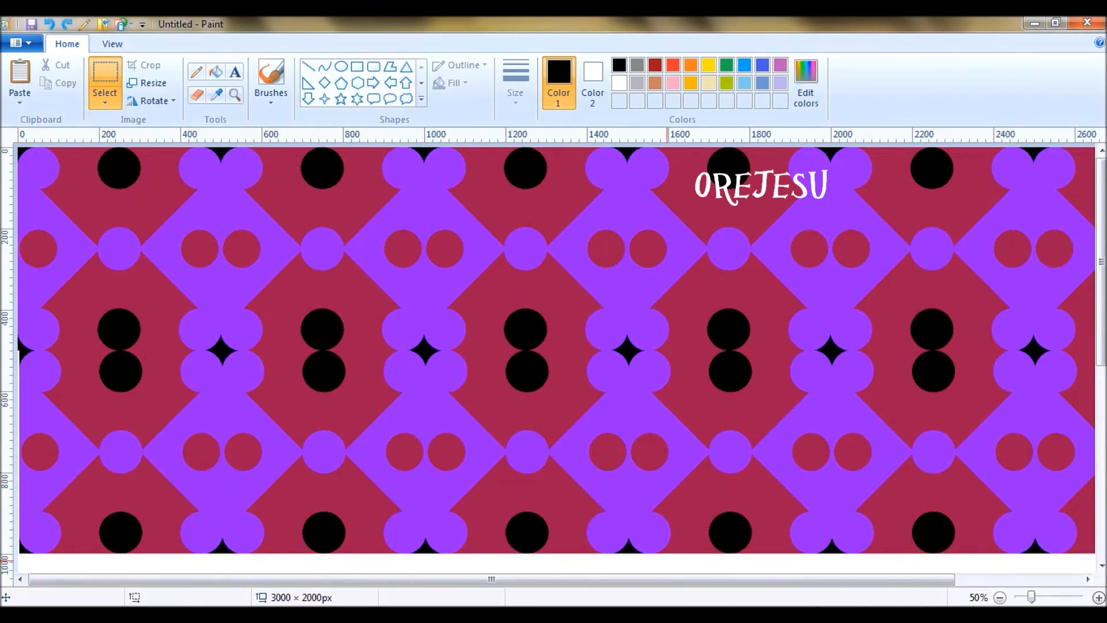
left_click(1000, 599)
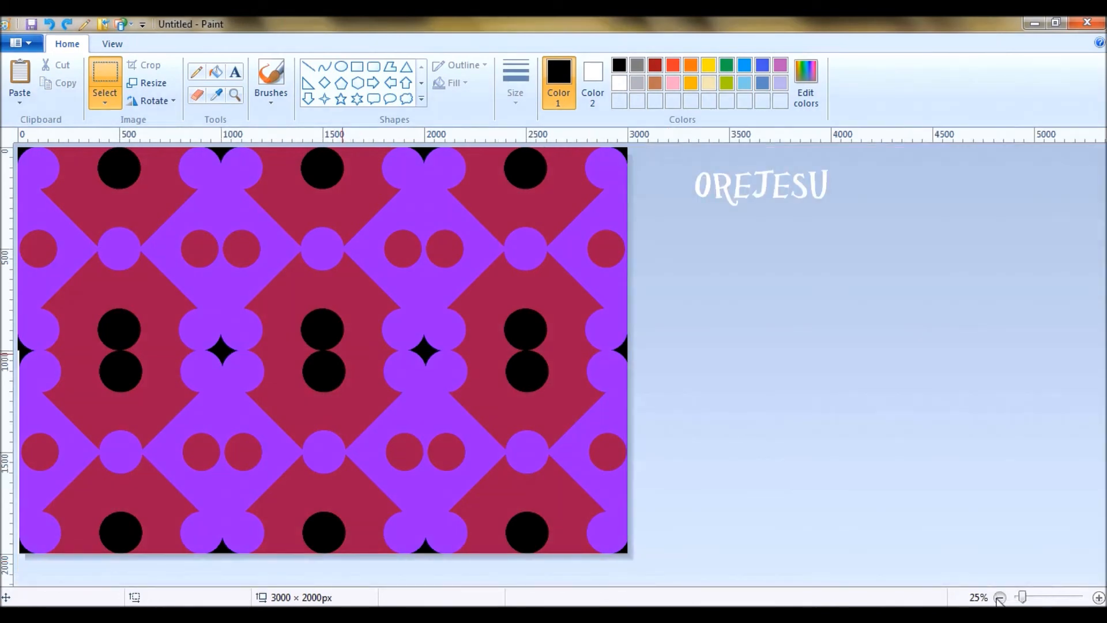
key("ctrl+z")
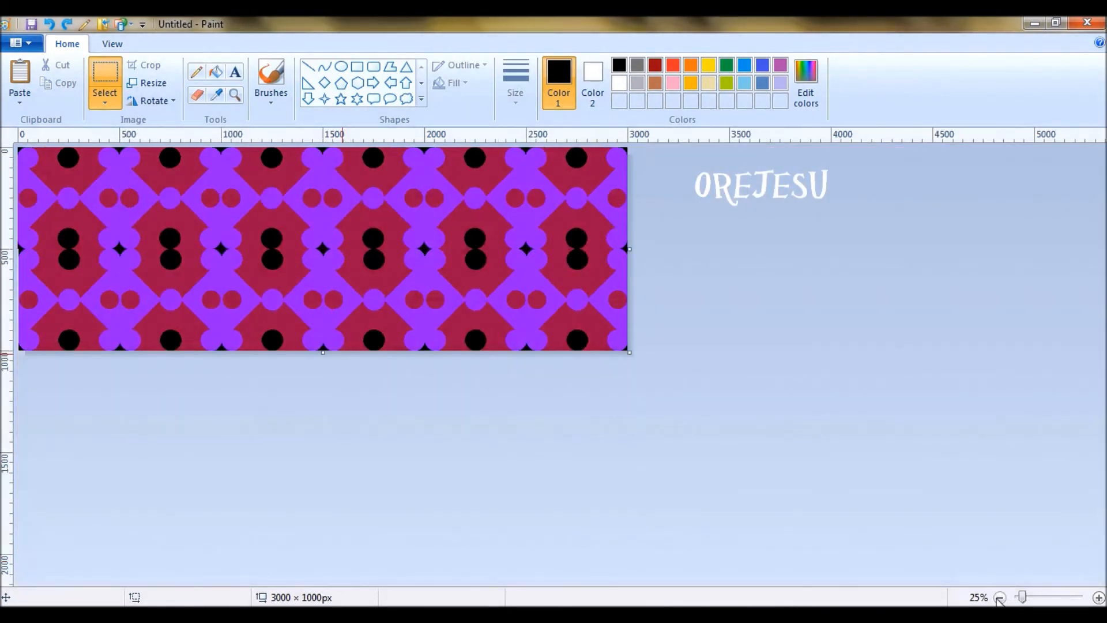
key("ctrl+z")
key("ctrl+z")
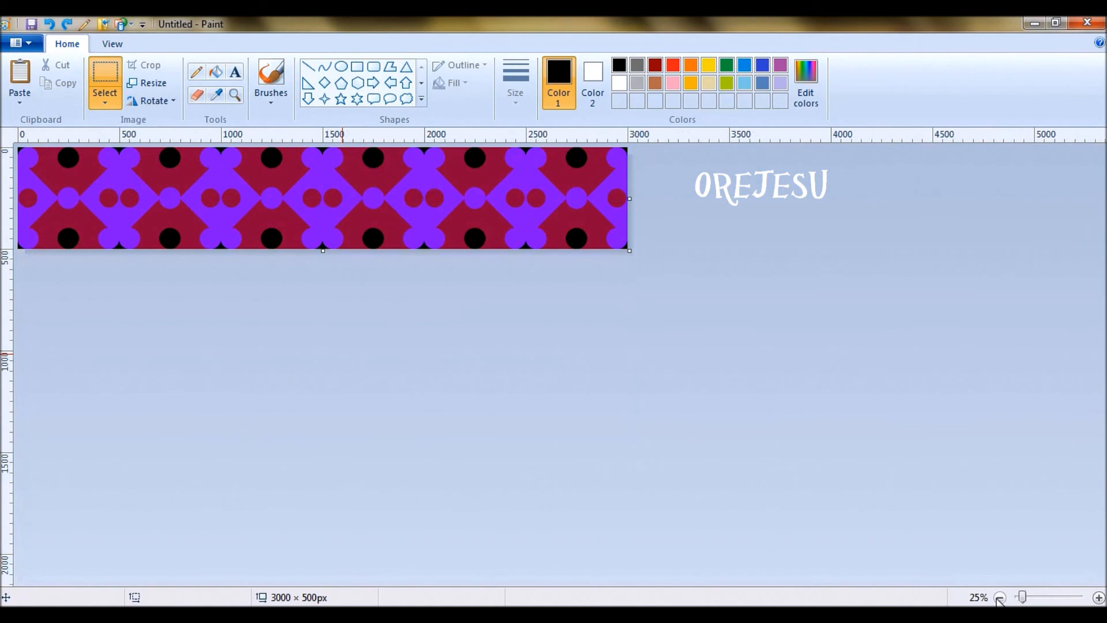
Copy the single strip, extend the canvas to 3000 × 1000 px and place the copy exactly aligned below the first row.
key("ctrl+a")
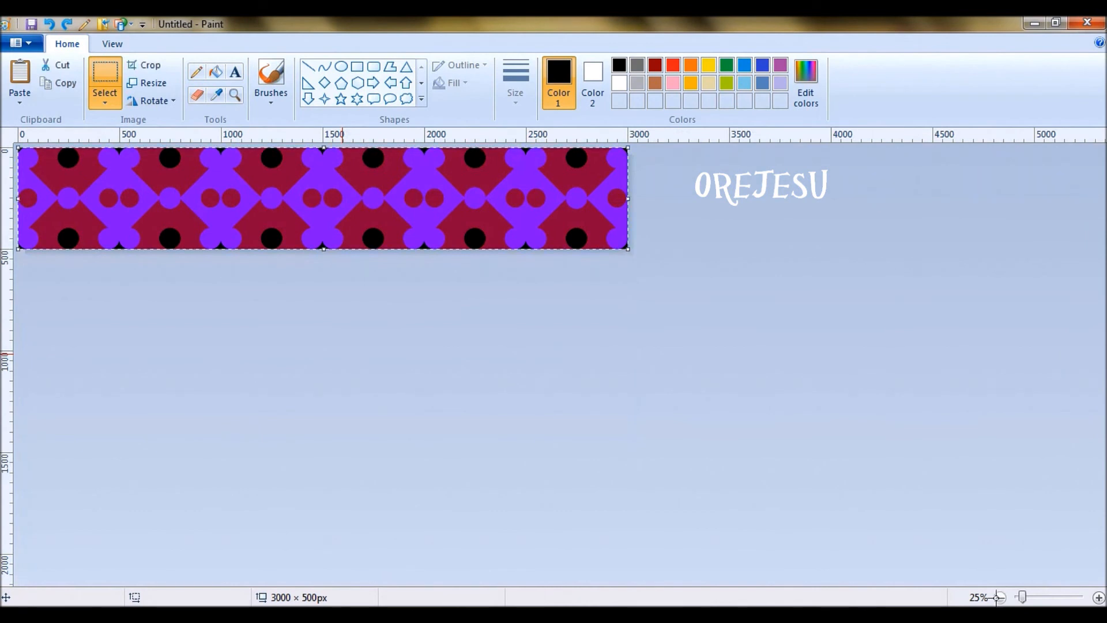
left_click(292, 299)
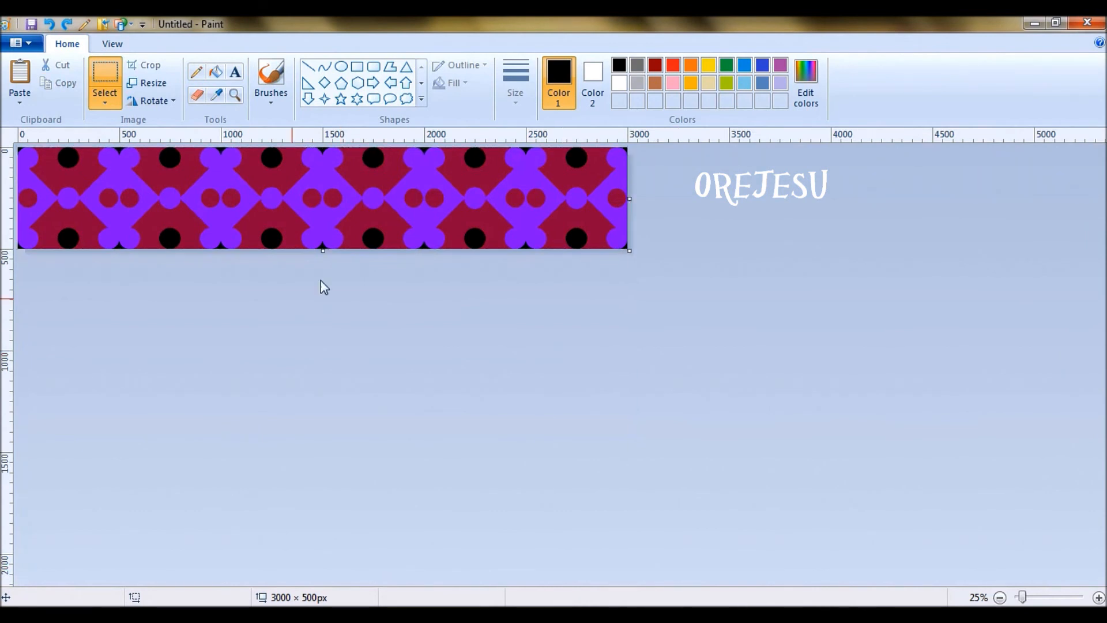
left_click_drag(323, 250, 341, 351)
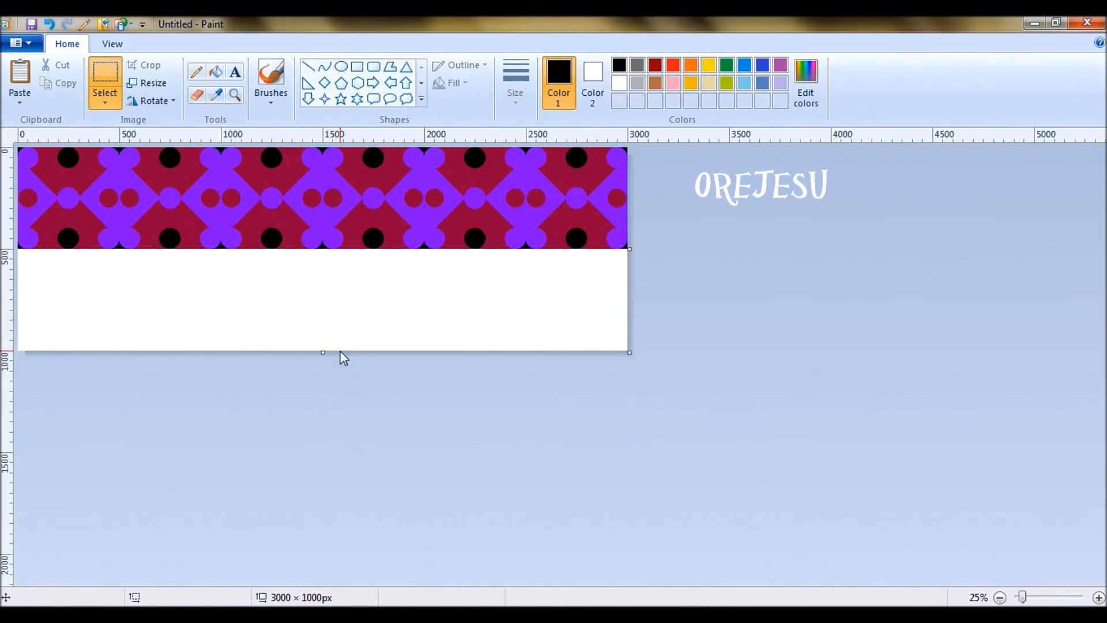
key("ctrl+v")
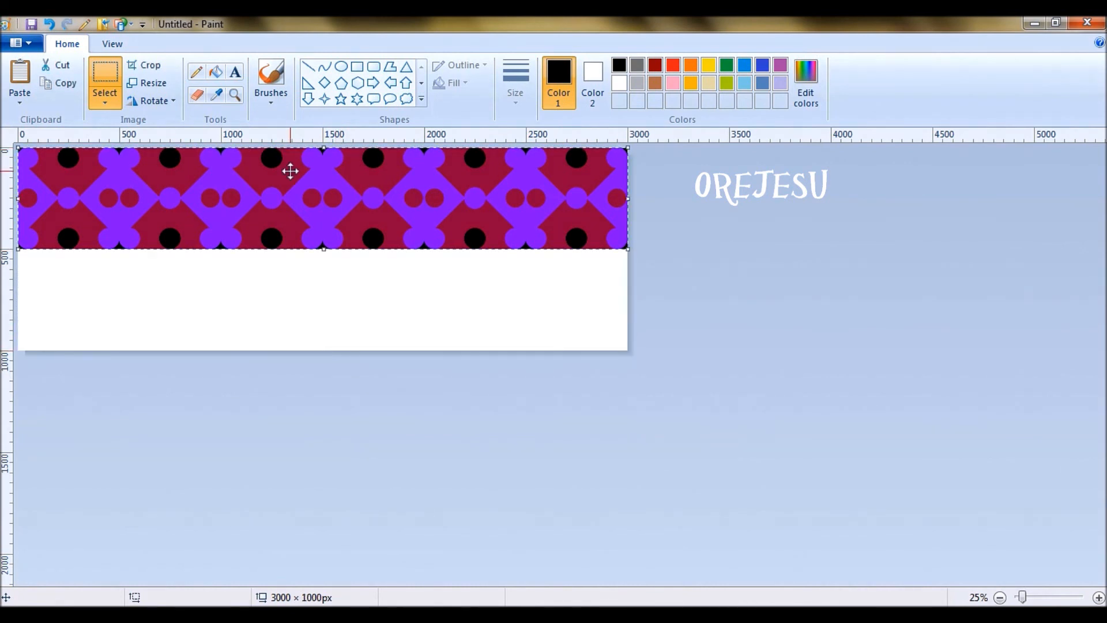
left_click_drag(290, 171, 290, 272)
left_click(282, 524)
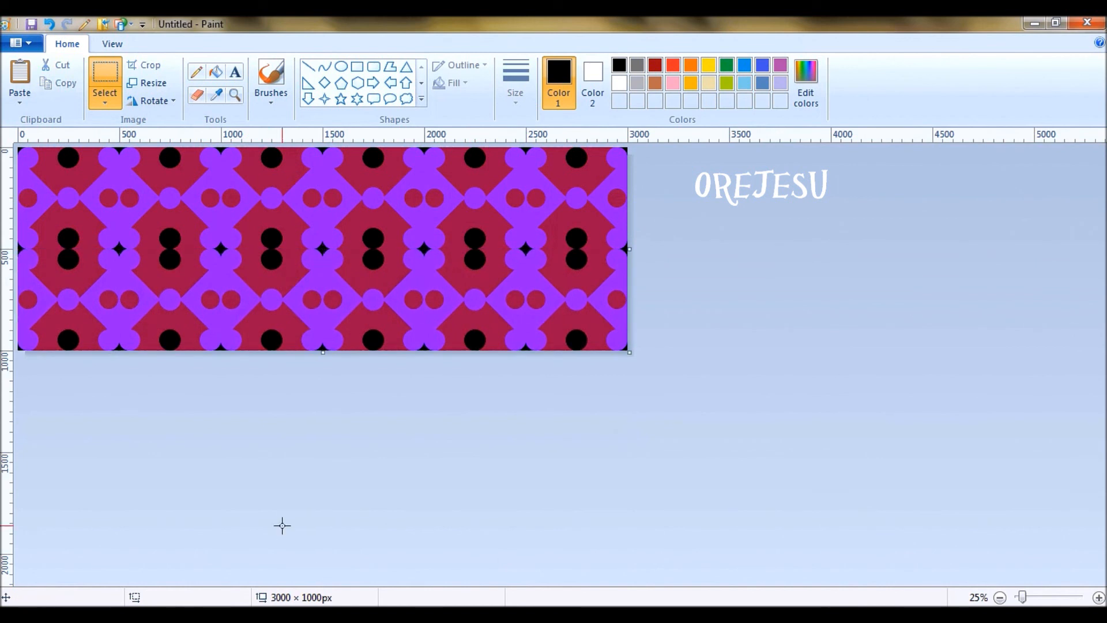
Copy the two-row pattern, extend the canvas to 3000 × 2000 px and place the copy exactly aligned in the blank lower half.
key("ctrl+a")
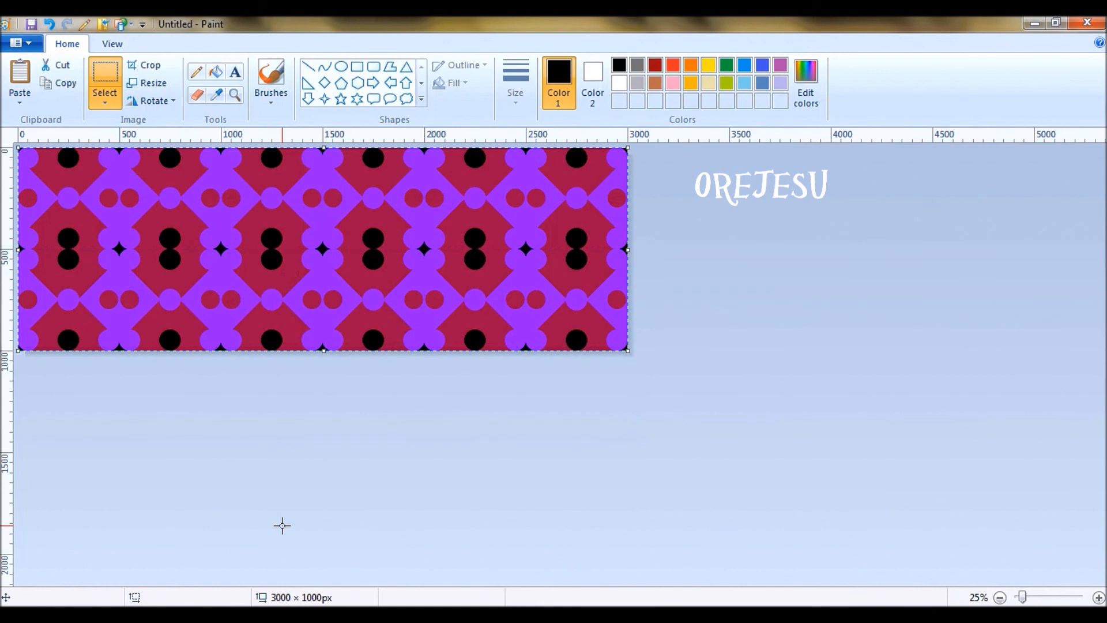
left_click(236, 439)
left_click_drag(321, 351, 353, 554)
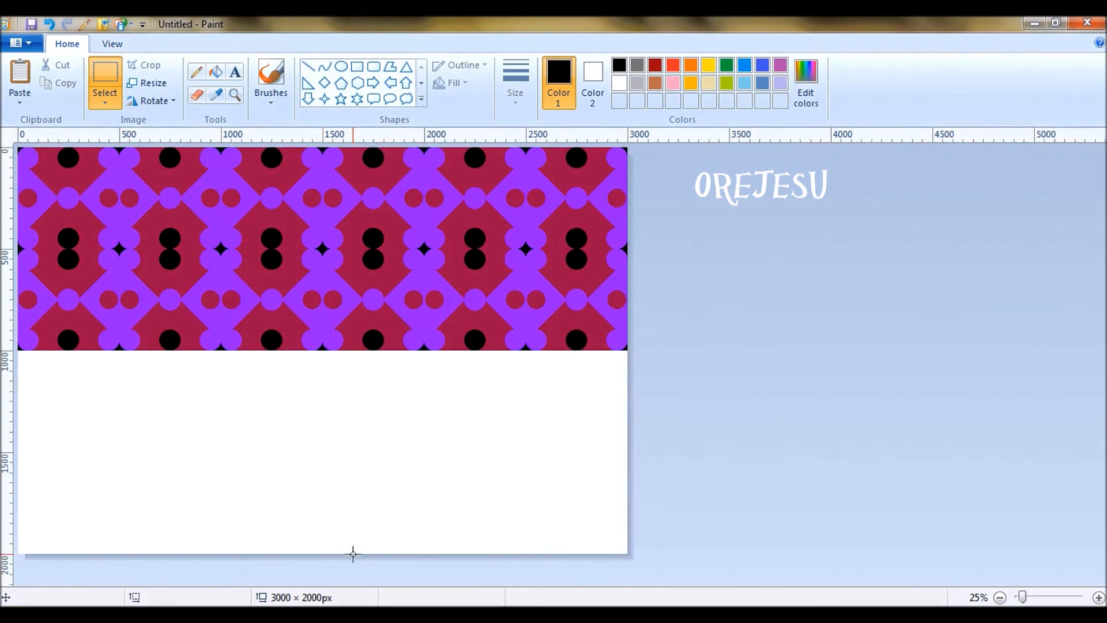
left_click(301, 447)
left_click_drag(300, 439, 270, 403)
left_click(882, 452)
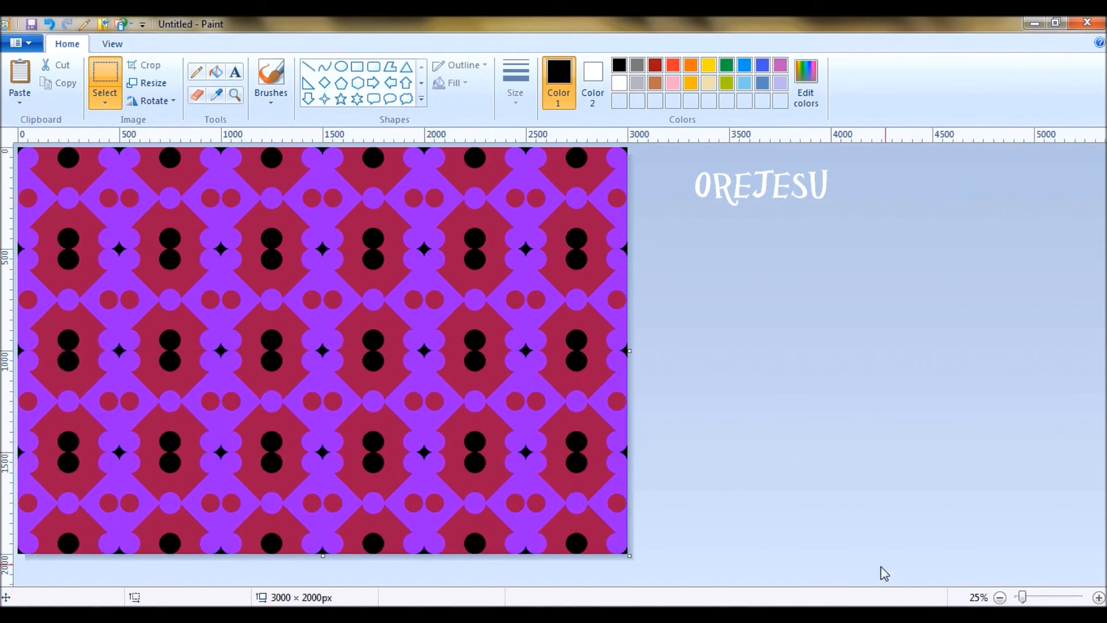
Extend the canvas to 3000 × 3000 px and fill the blank area below the pattern with another copy of the two-row block.
left_click(1000, 598)
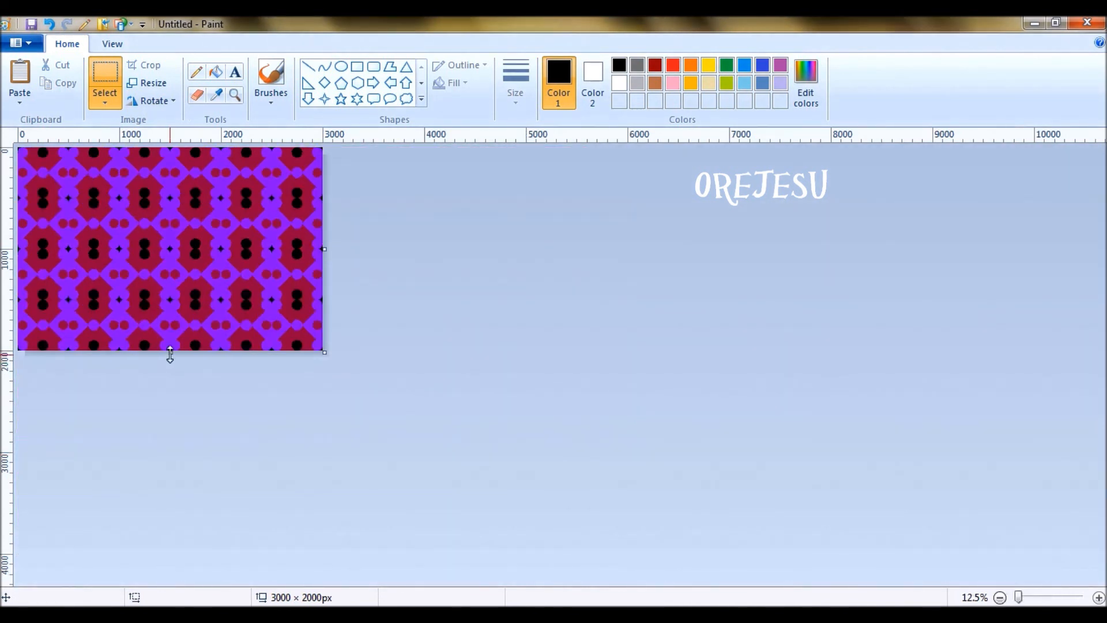
left_click_drag(171, 353, 181, 452)
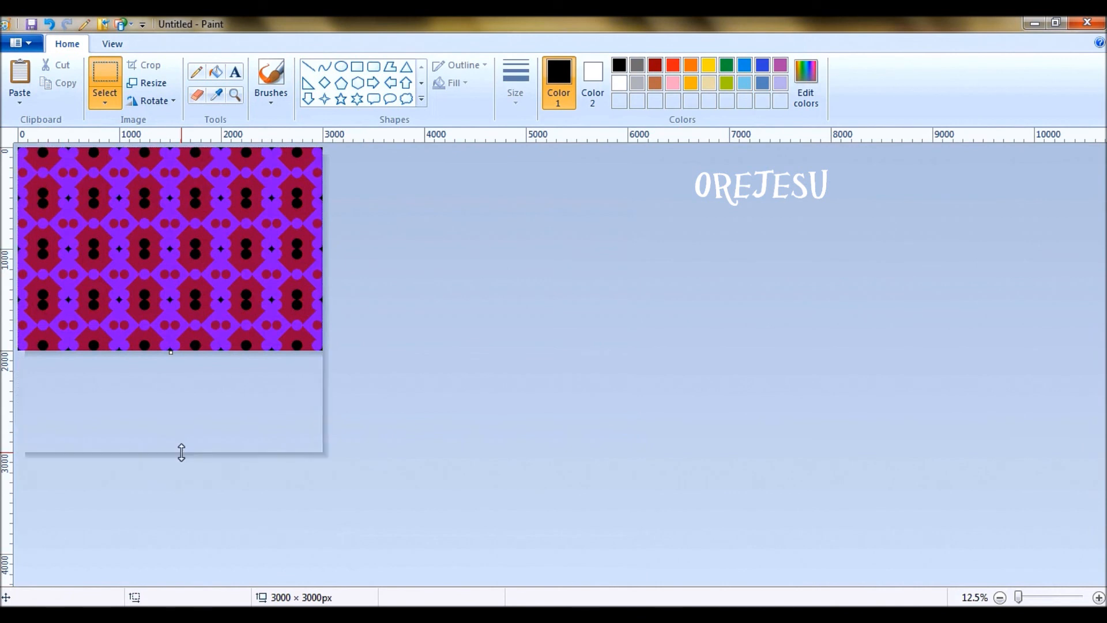
key("ctrl+v")
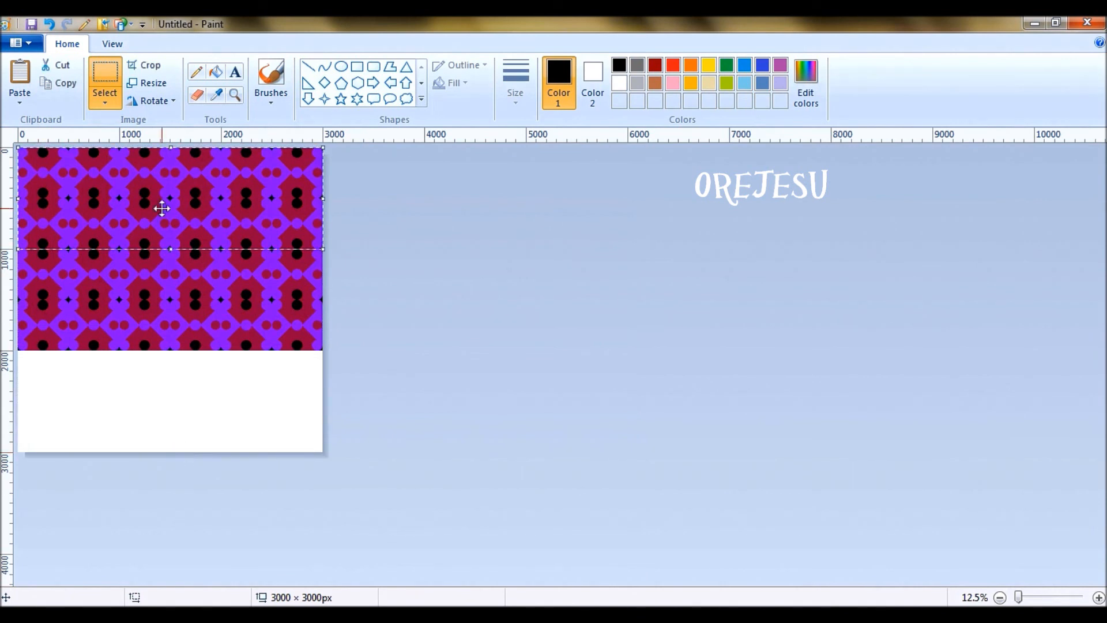
left_click_drag(161, 208, 162, 410)
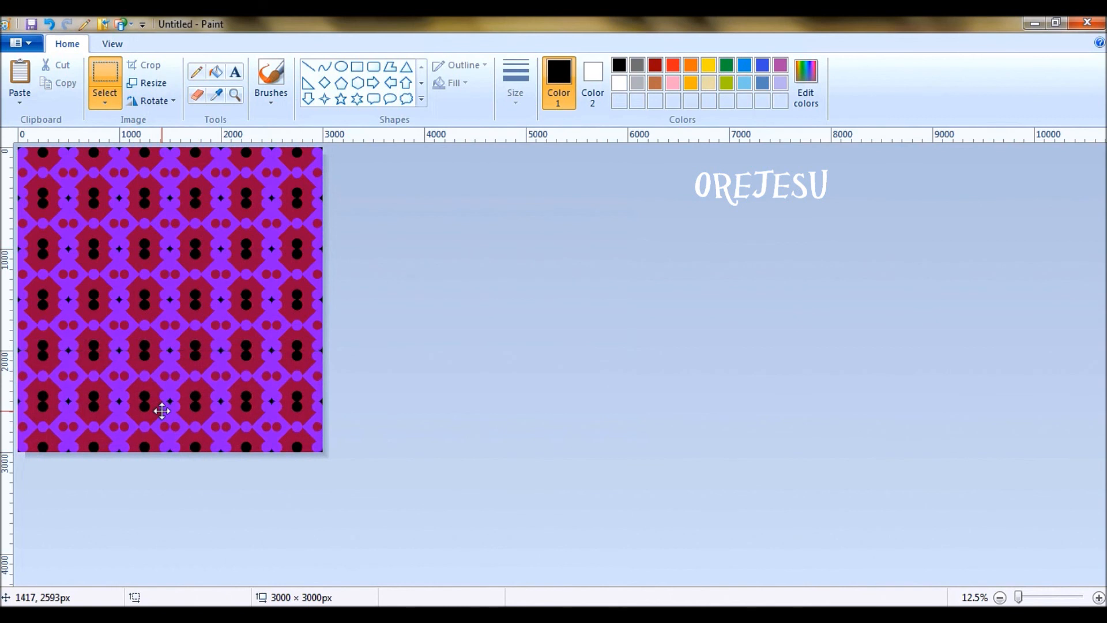
left_click(561, 342)
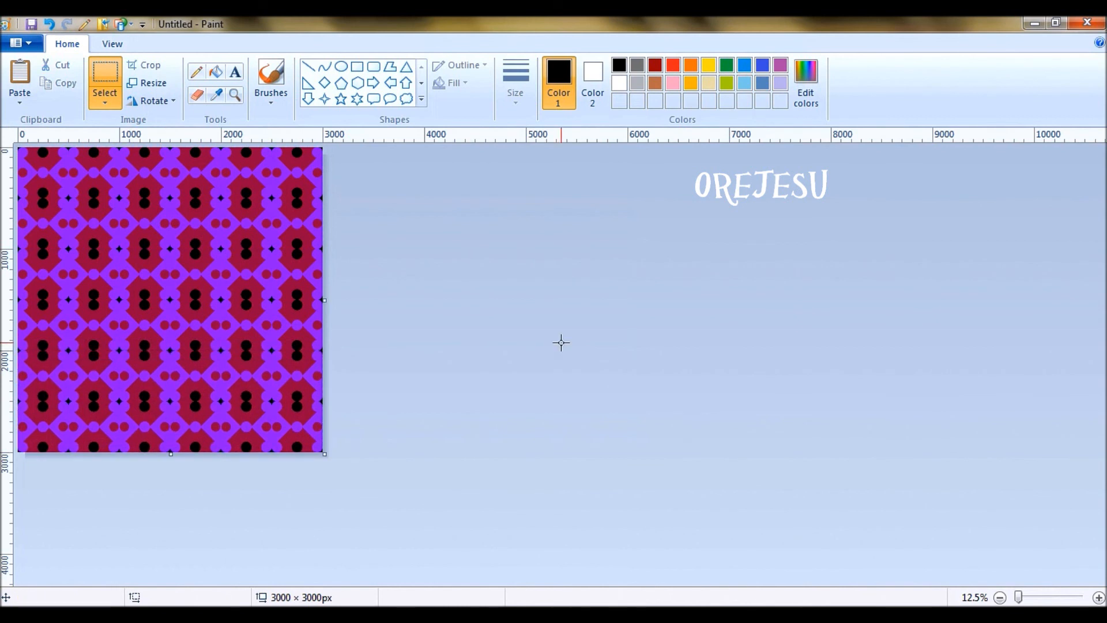